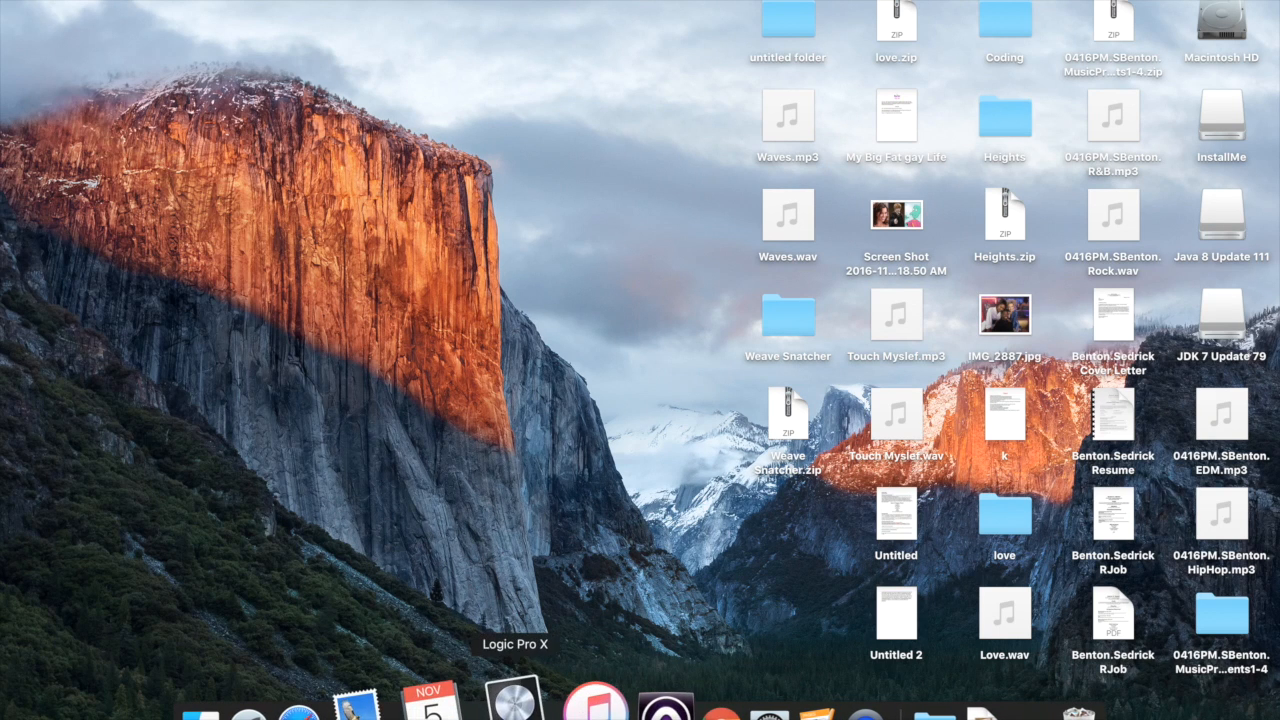
Launch Logic Pro X, dismiss the startup alerts, and create a new project from the Empty Project template
click(508, 700)
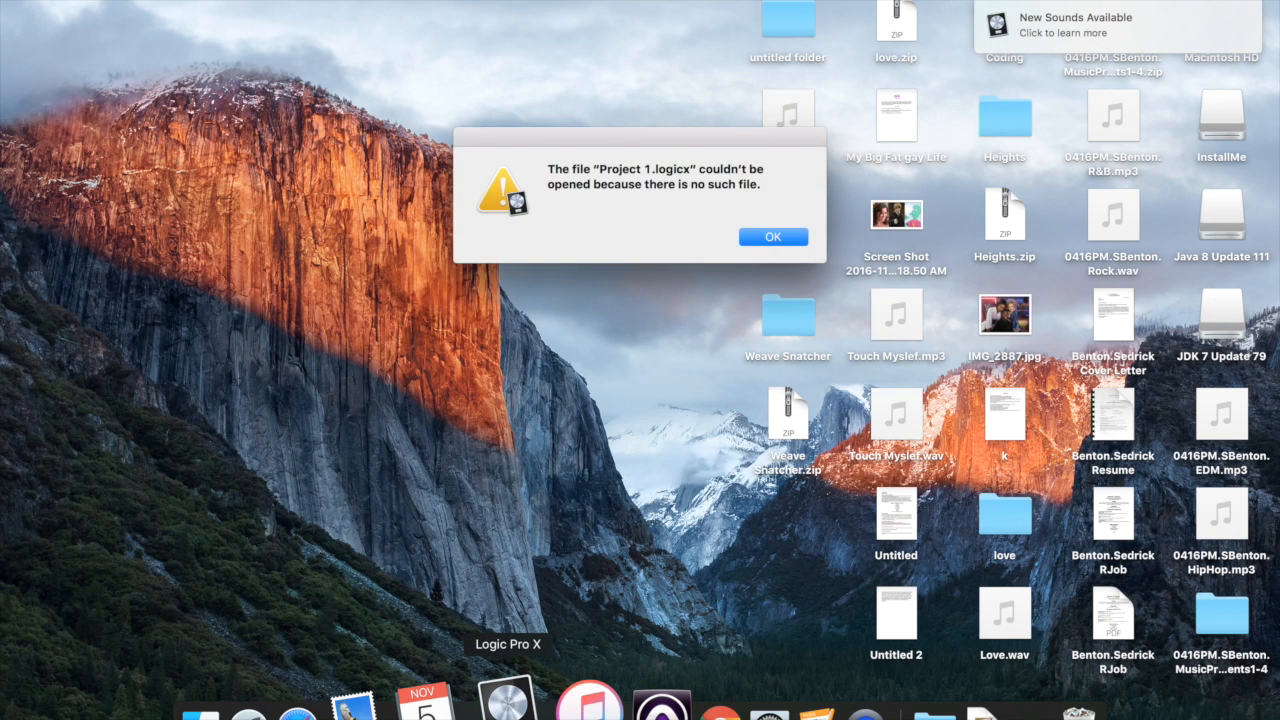
click(798, 234)
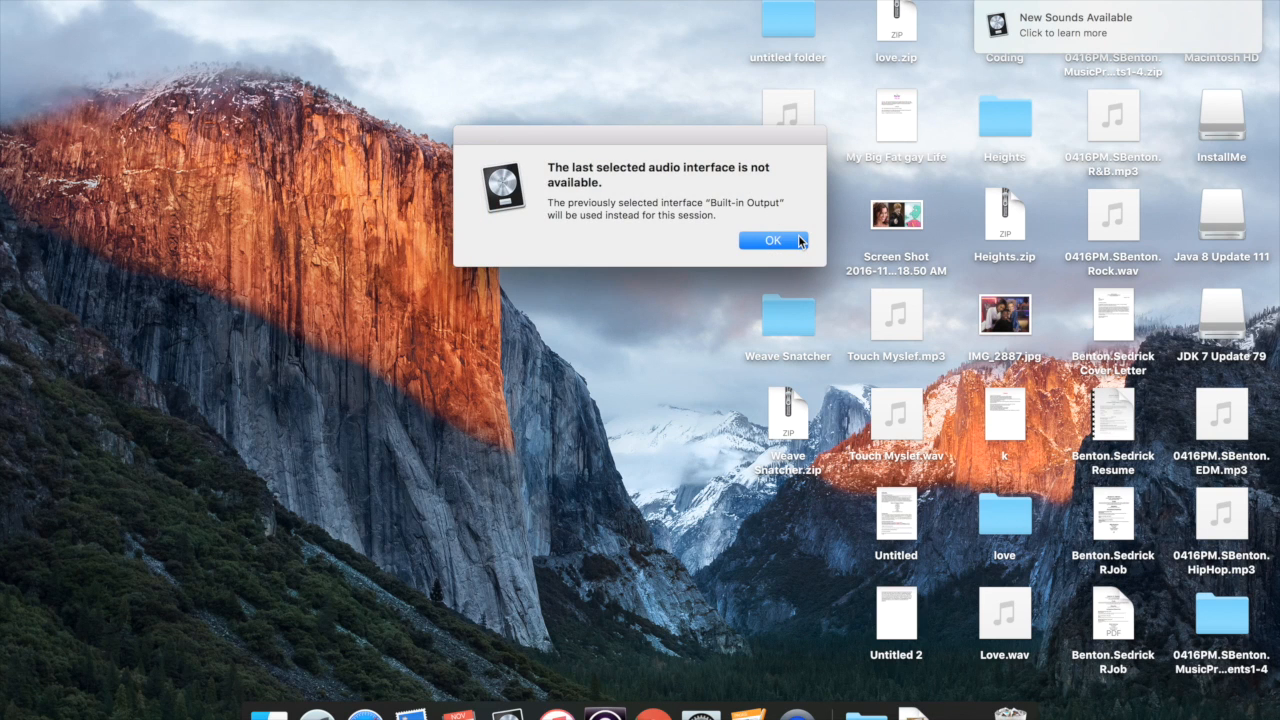
click(799, 238)
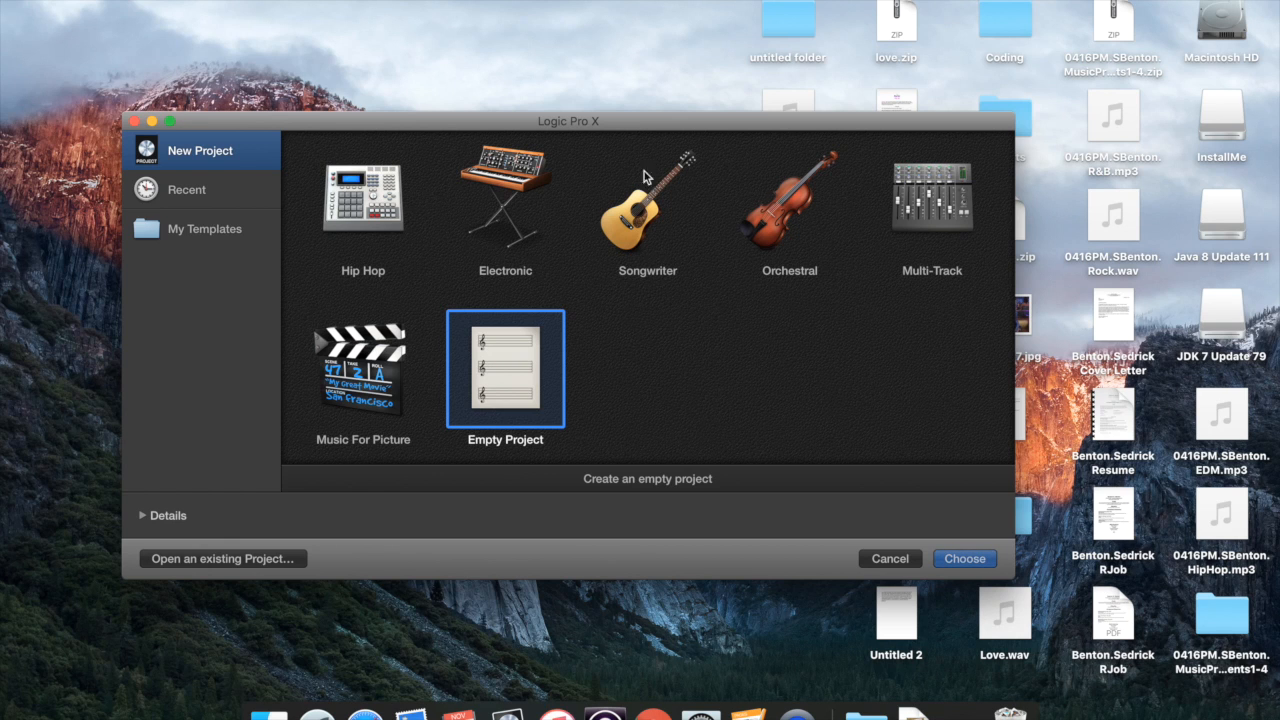
click(221, 234)
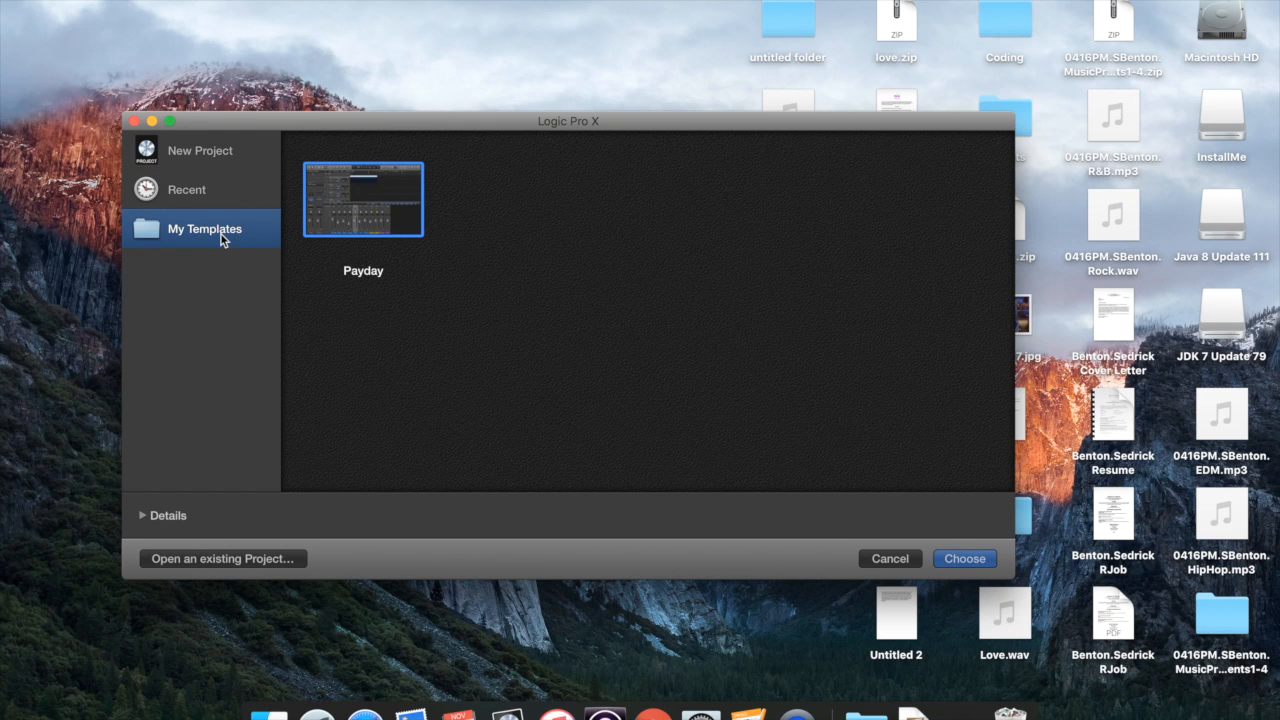
click(234, 155)
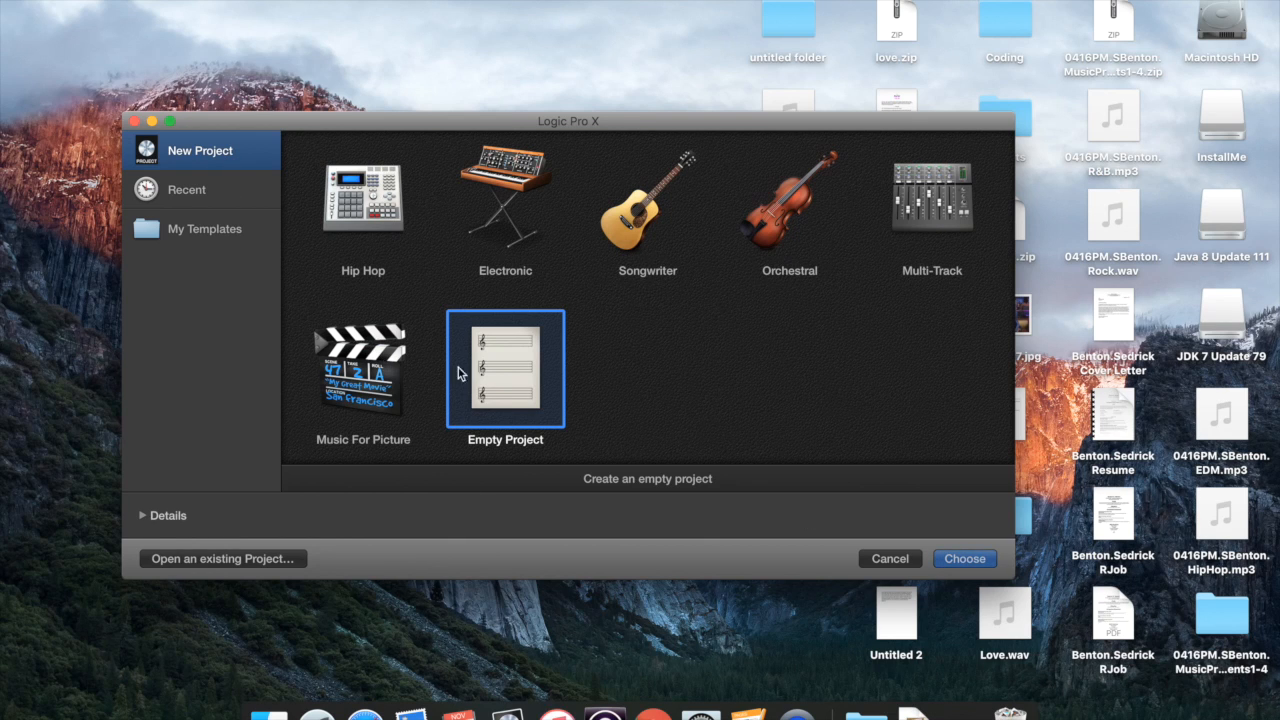
click(963, 558)
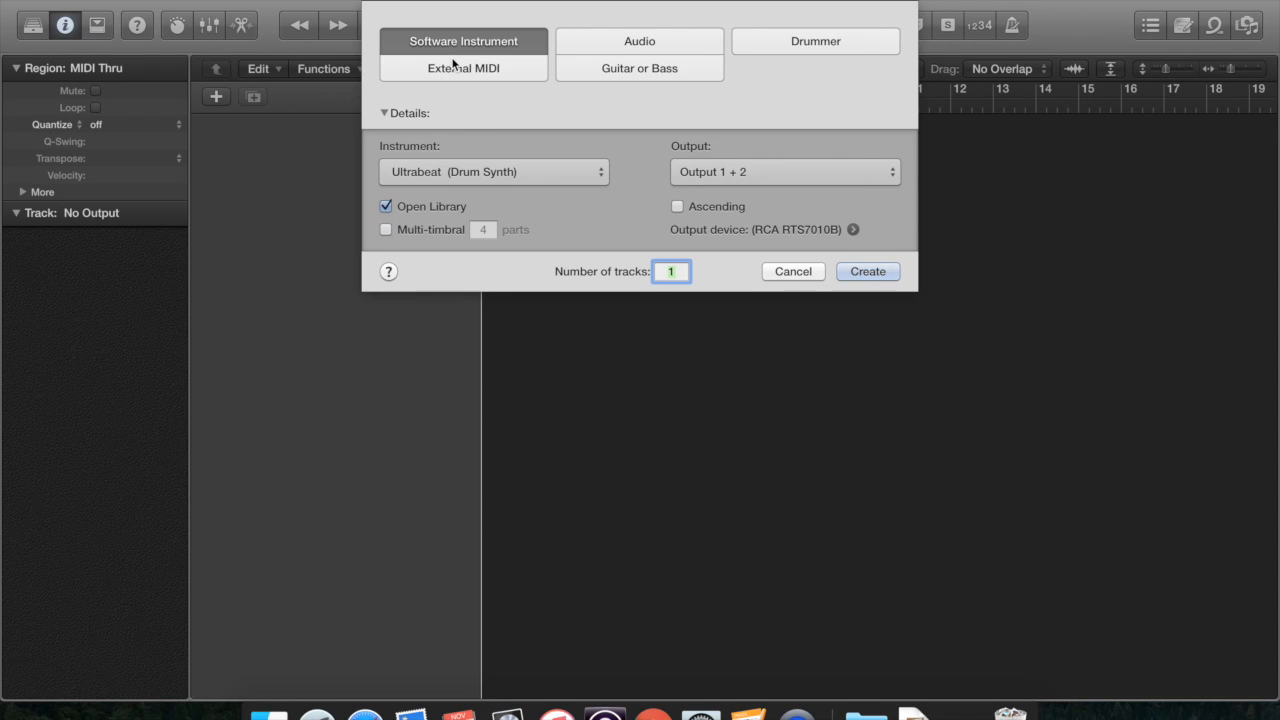
Set the audio output device to Built-in Output and apply the changes
click(416, 172)
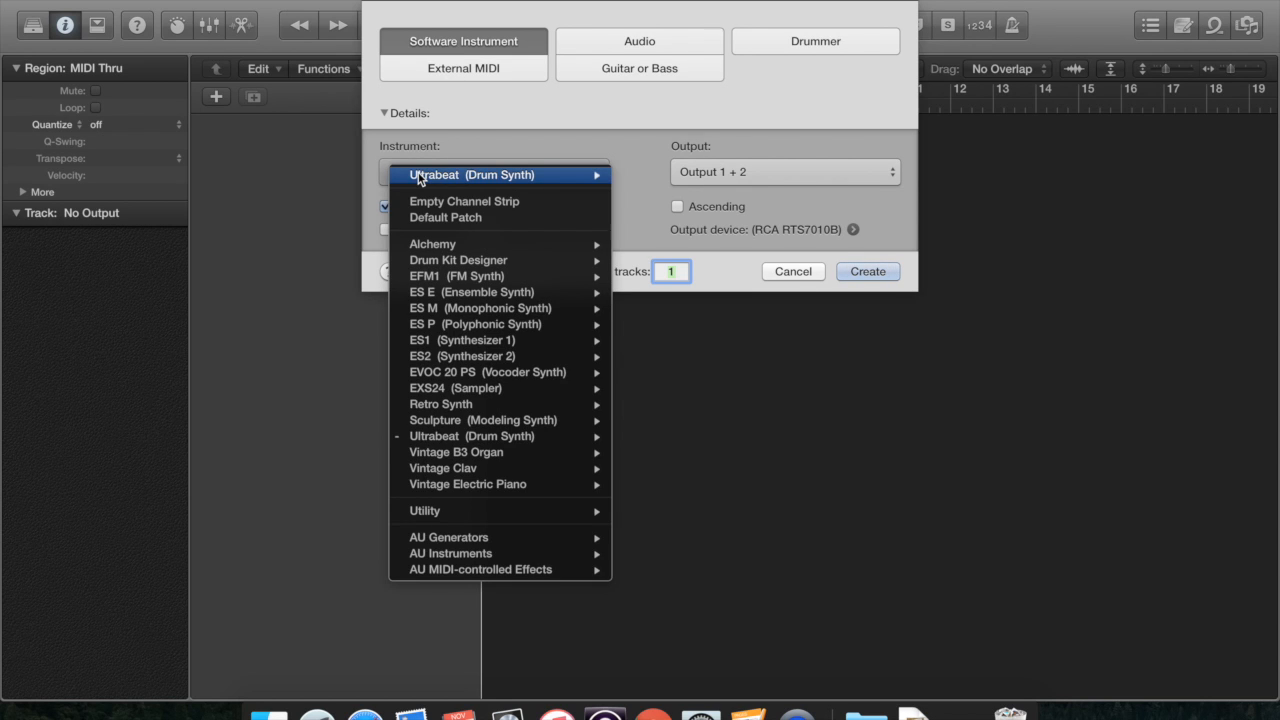
click(526, 134)
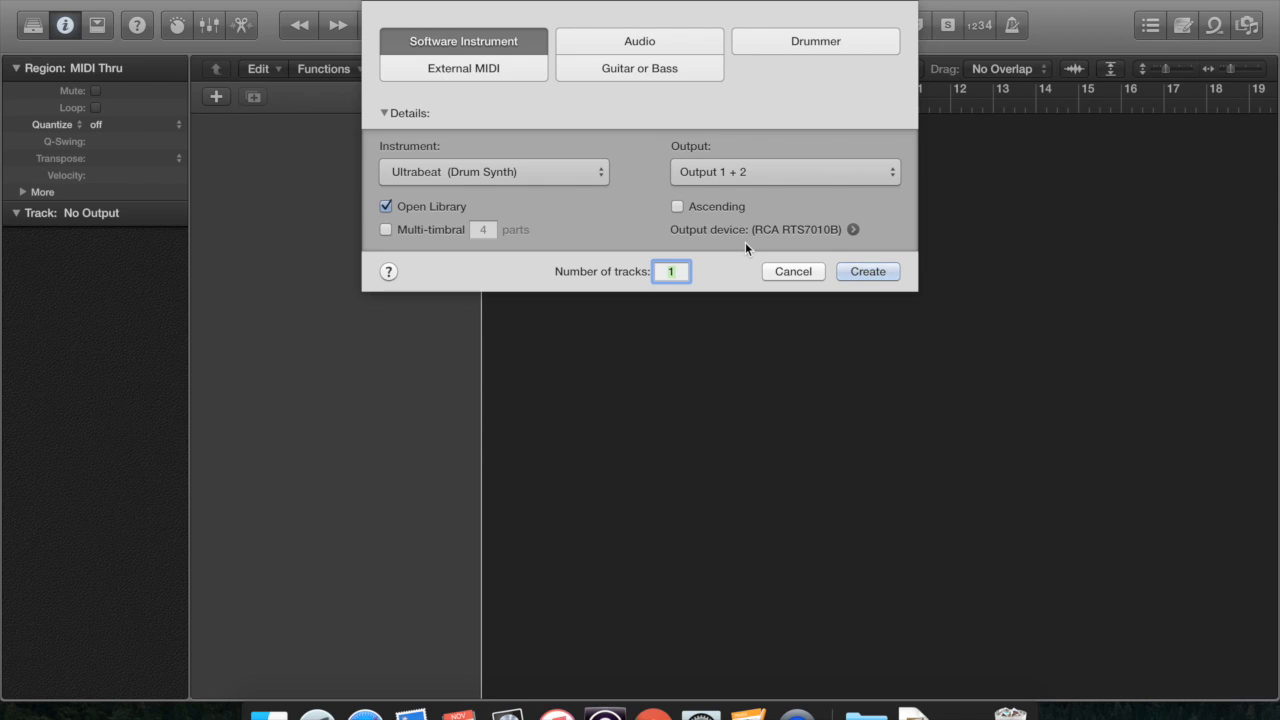
click(853, 230)
click(405, 137)
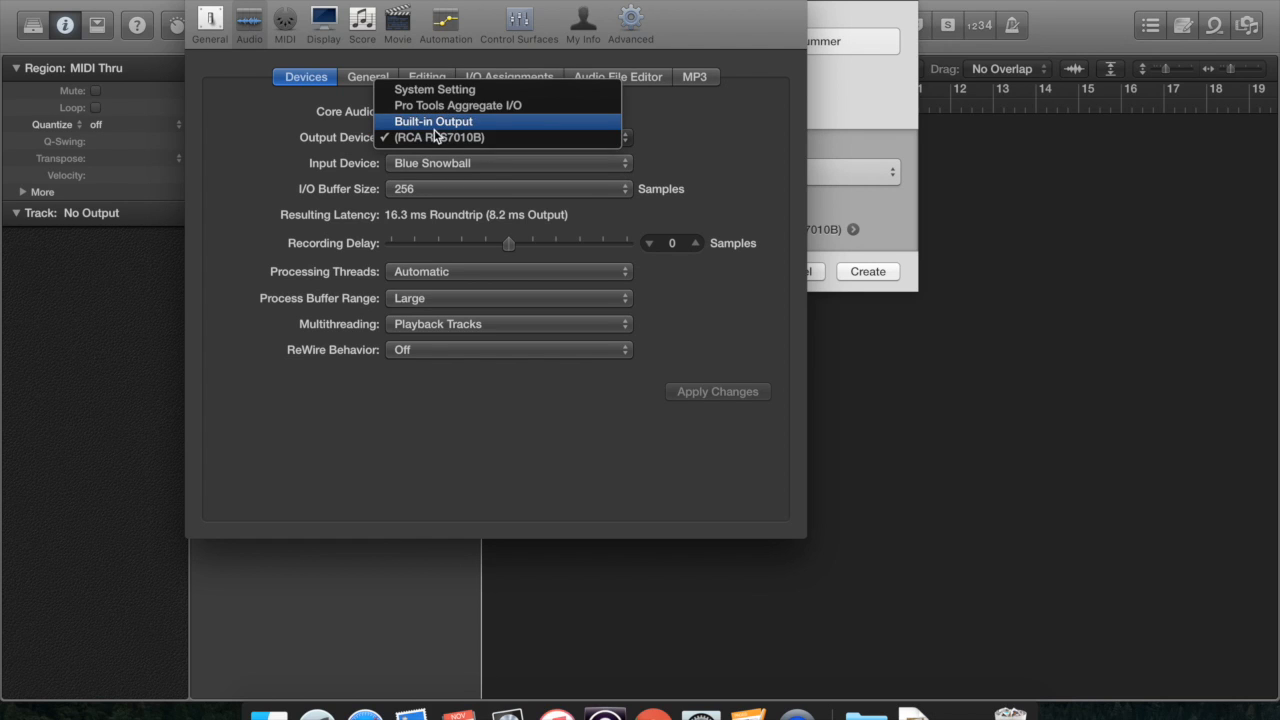
click(437, 122)
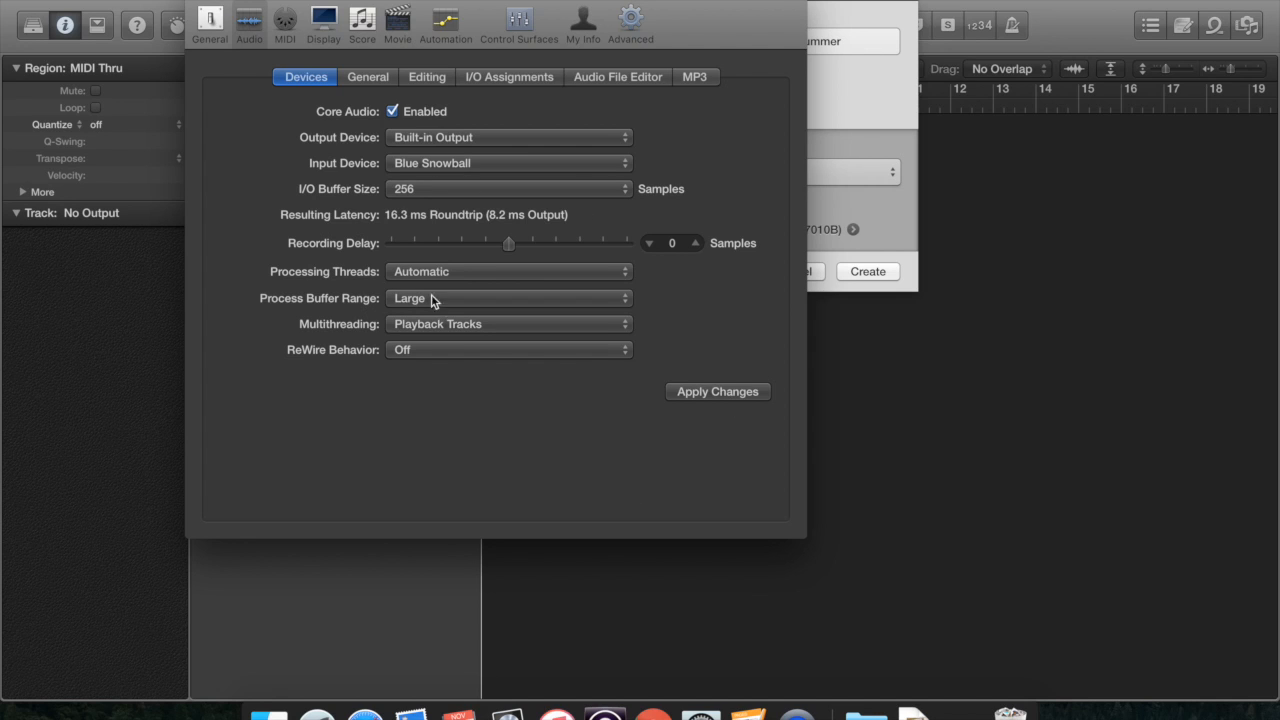
click(747, 392)
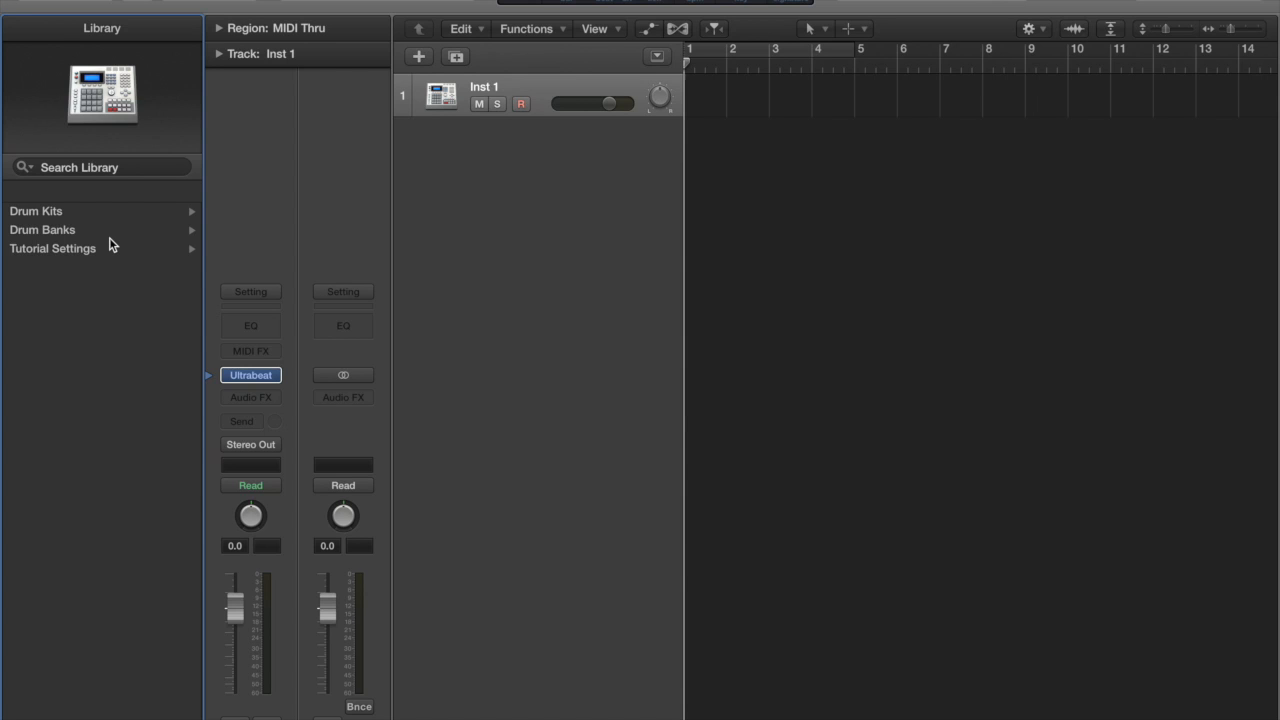
Hide the Library and show it again
key(y)
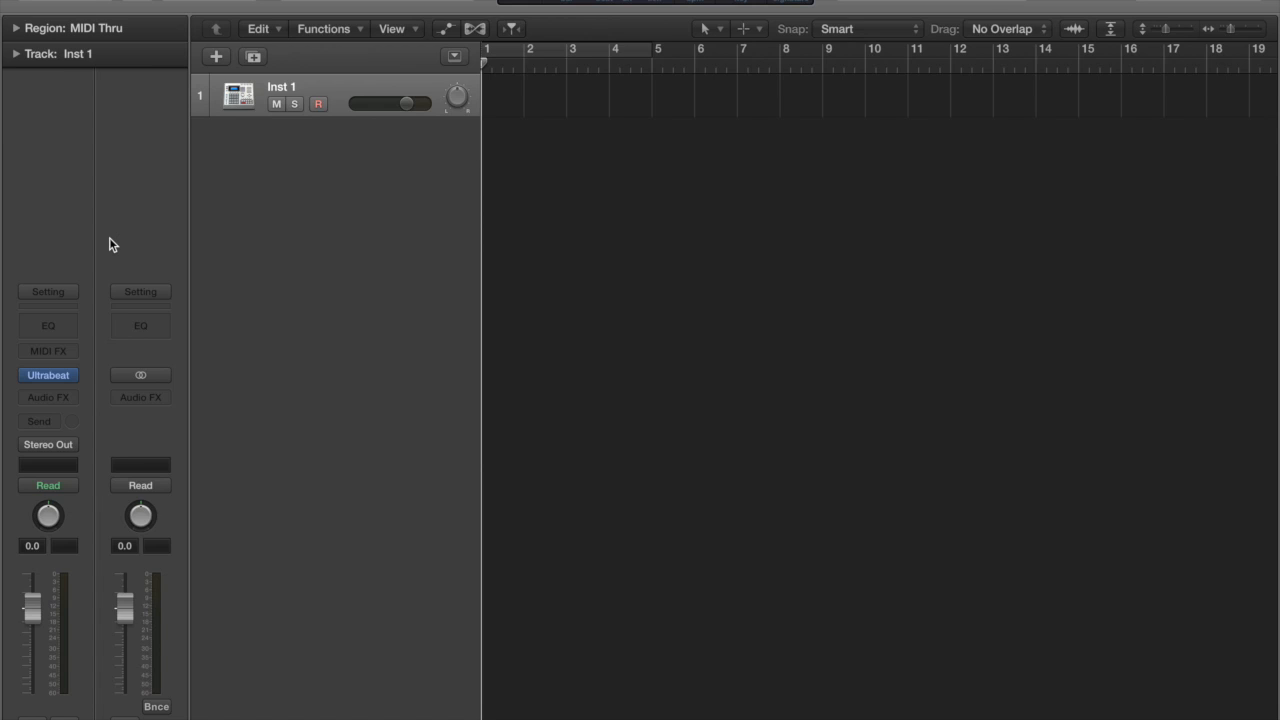
key(y)
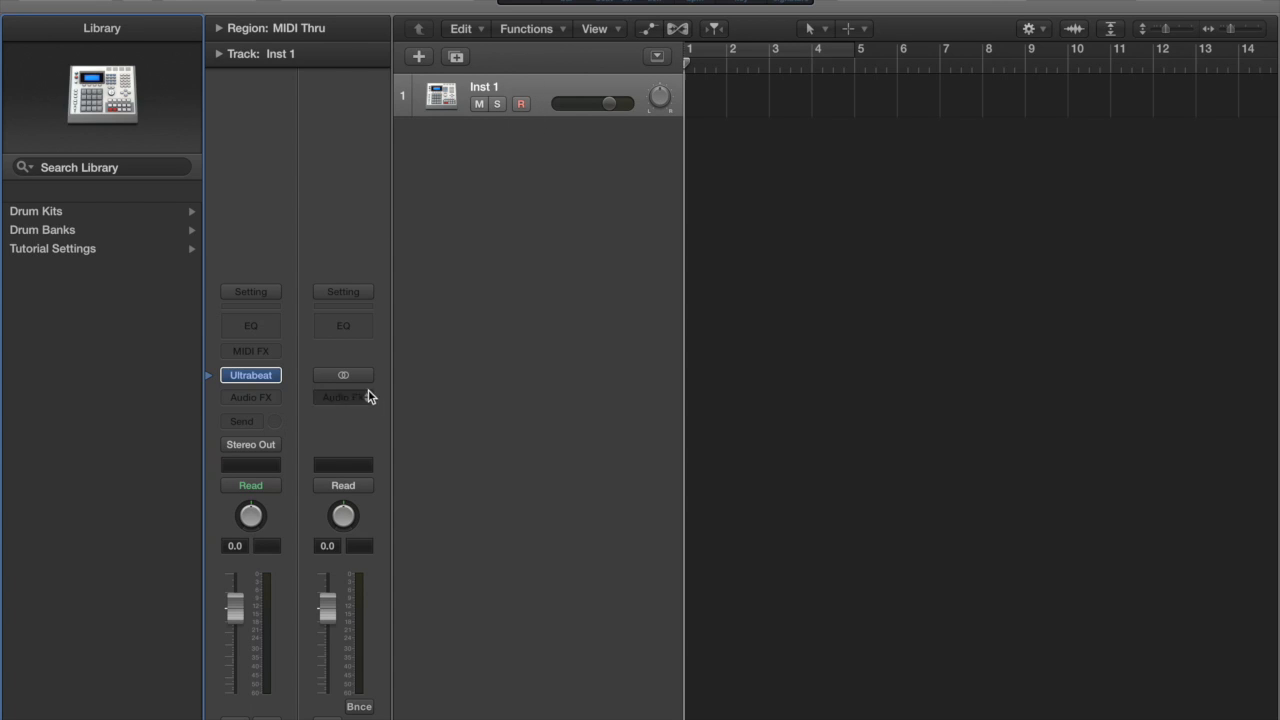
Adjust the Inst 1 channel strip to a pan of +2 and a volume of 0.7 dB
mouse_move(249, 377)
click(251, 523)
mouse_move(251, 523)
mouse_down()
mouse_move(260, 465)
mouse_move(250, 525)
mouse_up()
mouse_move(234, 604)
mouse_down()
mouse_move(231, 646)
mouse_move(230, 603)
mouse_up()
Hide and reshow the Inspector, and try narrowing the track header area before widening it back
key(i)
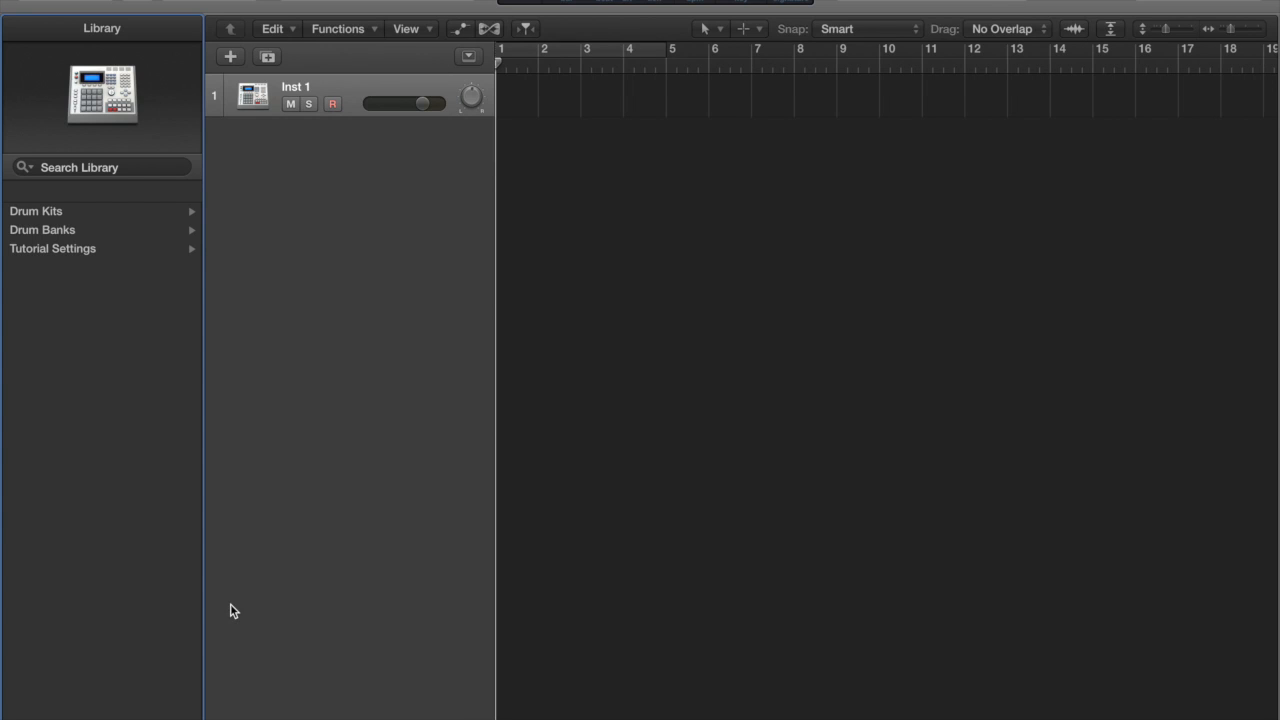
key(i)
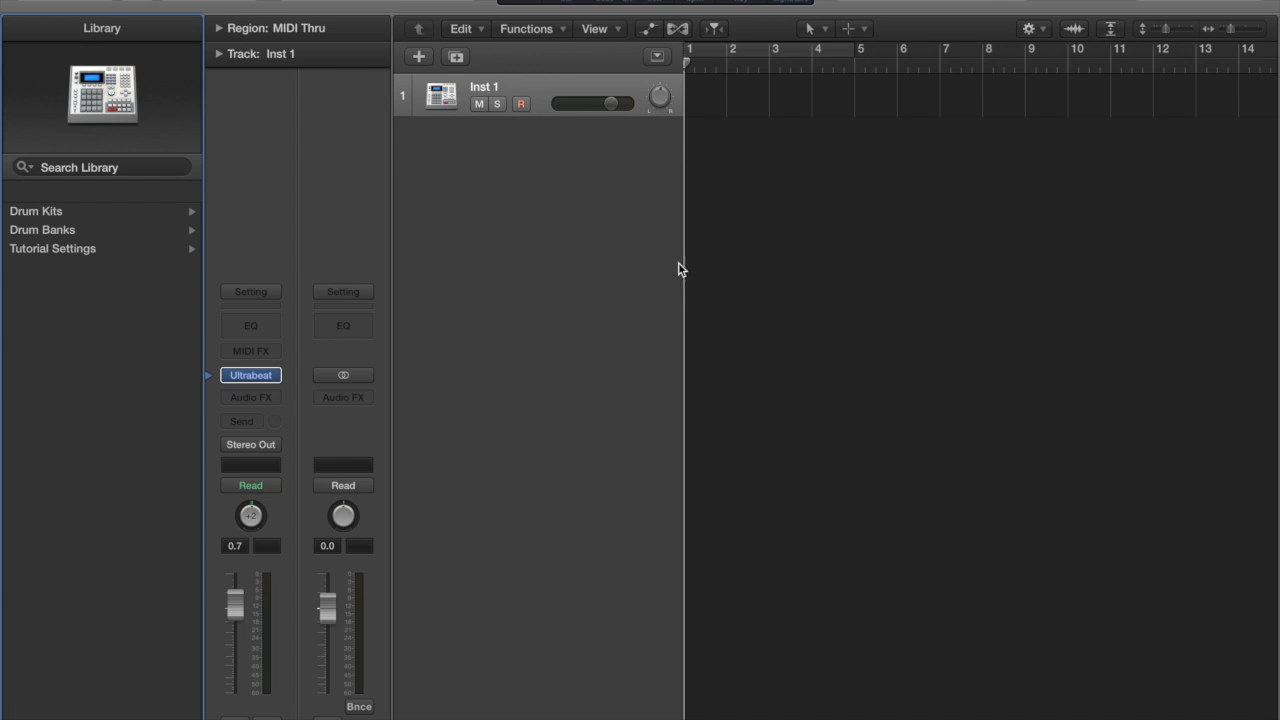
drag(681, 283, 431, 274)
drag(603, 241, 687, 237)
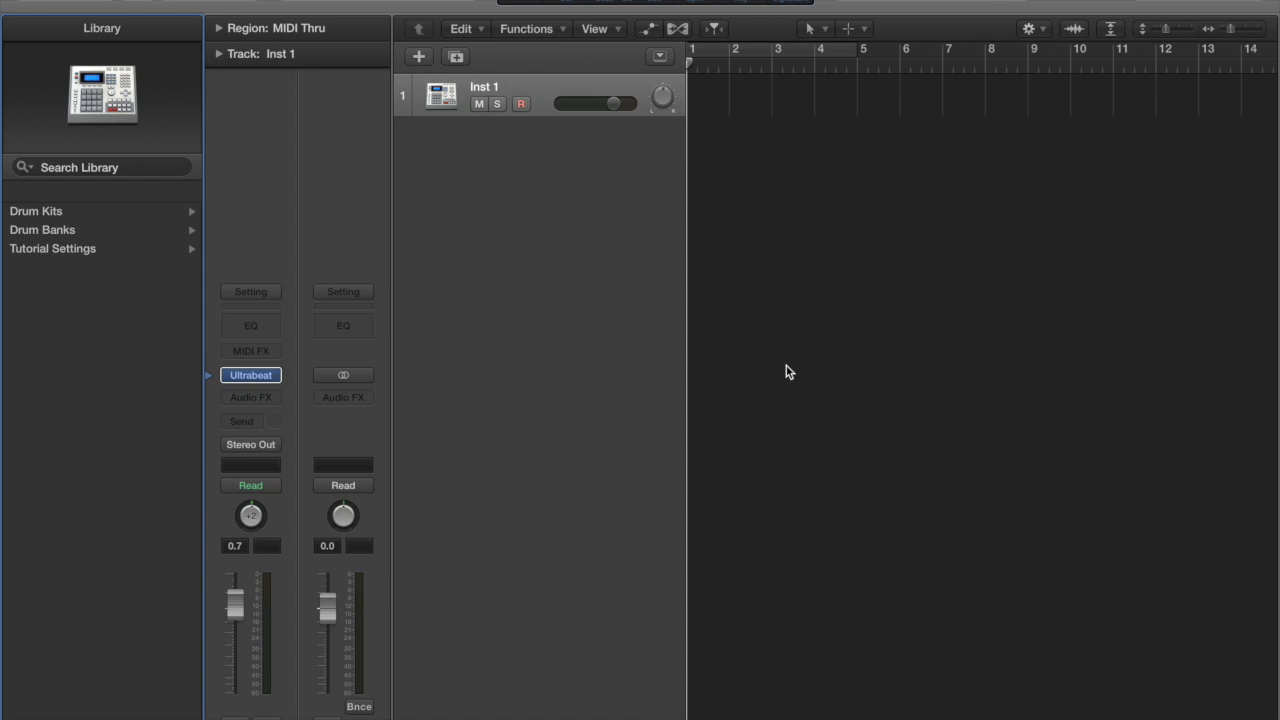
Replace the Ultrabeat instrument on the Inst 1 track with Alchemy
click(544, 78)
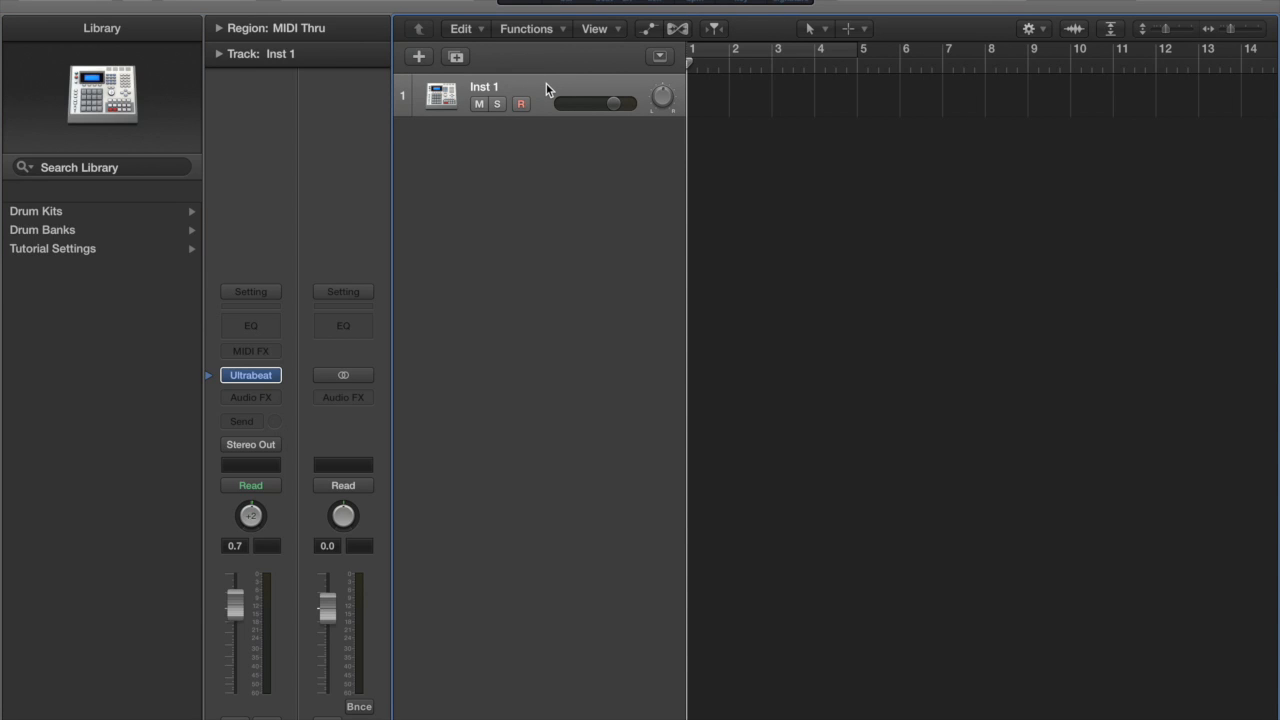
click(276, 380)
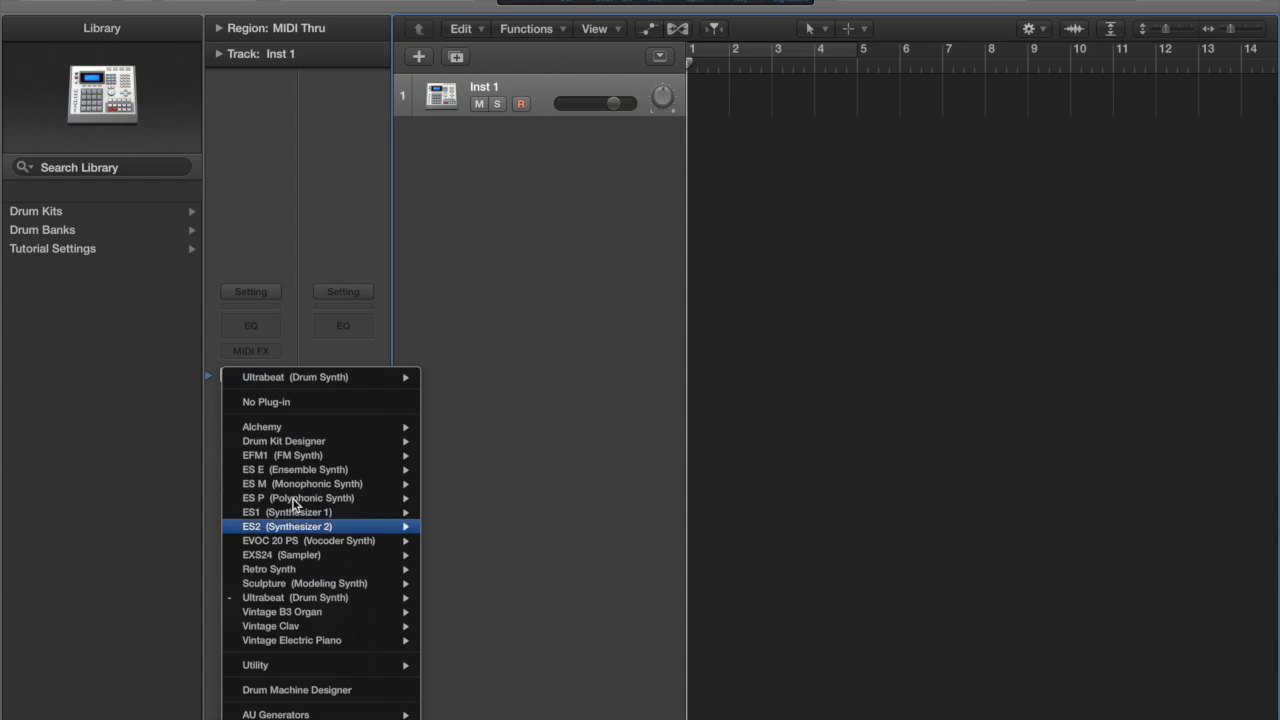
mouse_move(308, 530)
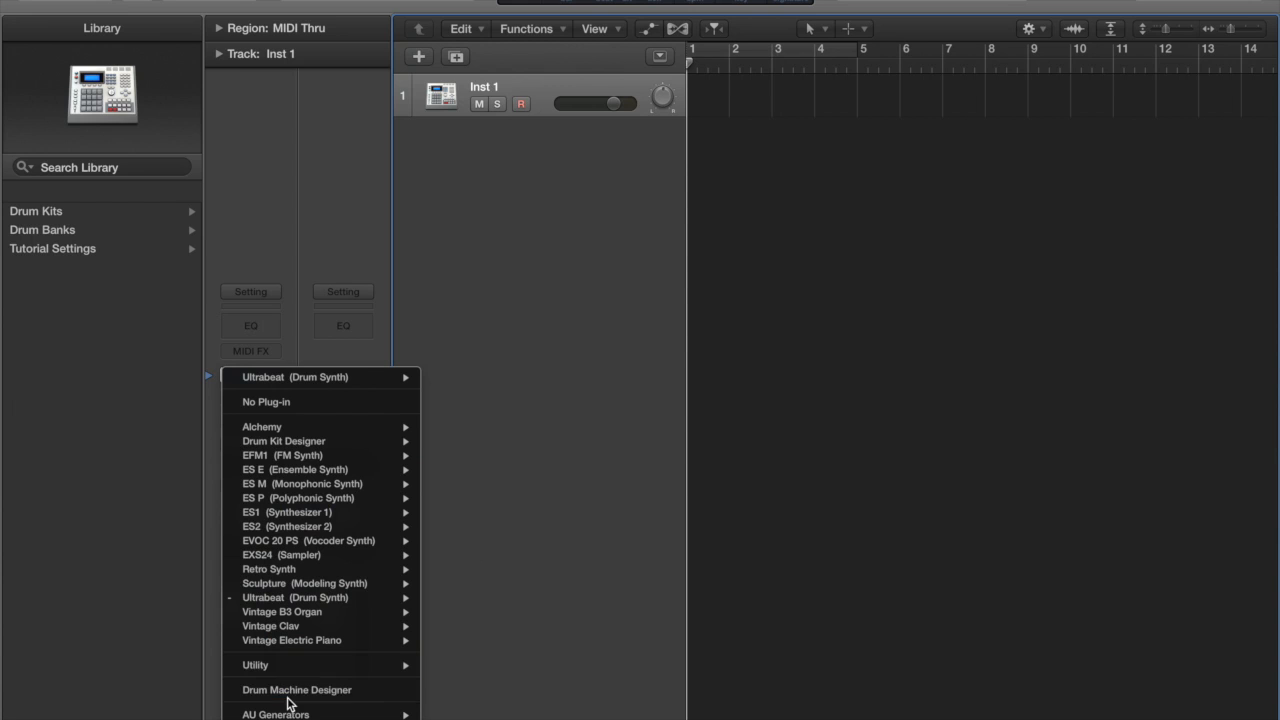
mouse_move(303, 428)
click(451, 429)
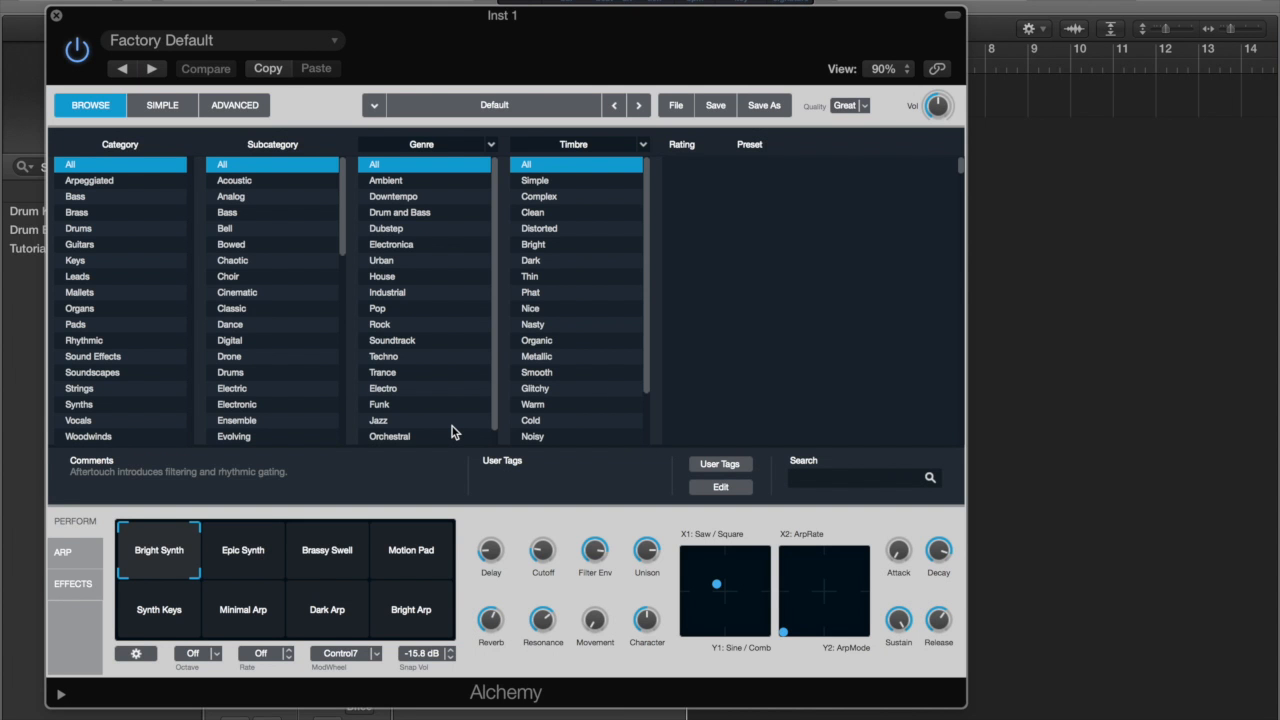
Load the Aquatic Mallets preset from Alchemy's Keys category and close the plug-in window
click(104, 264)
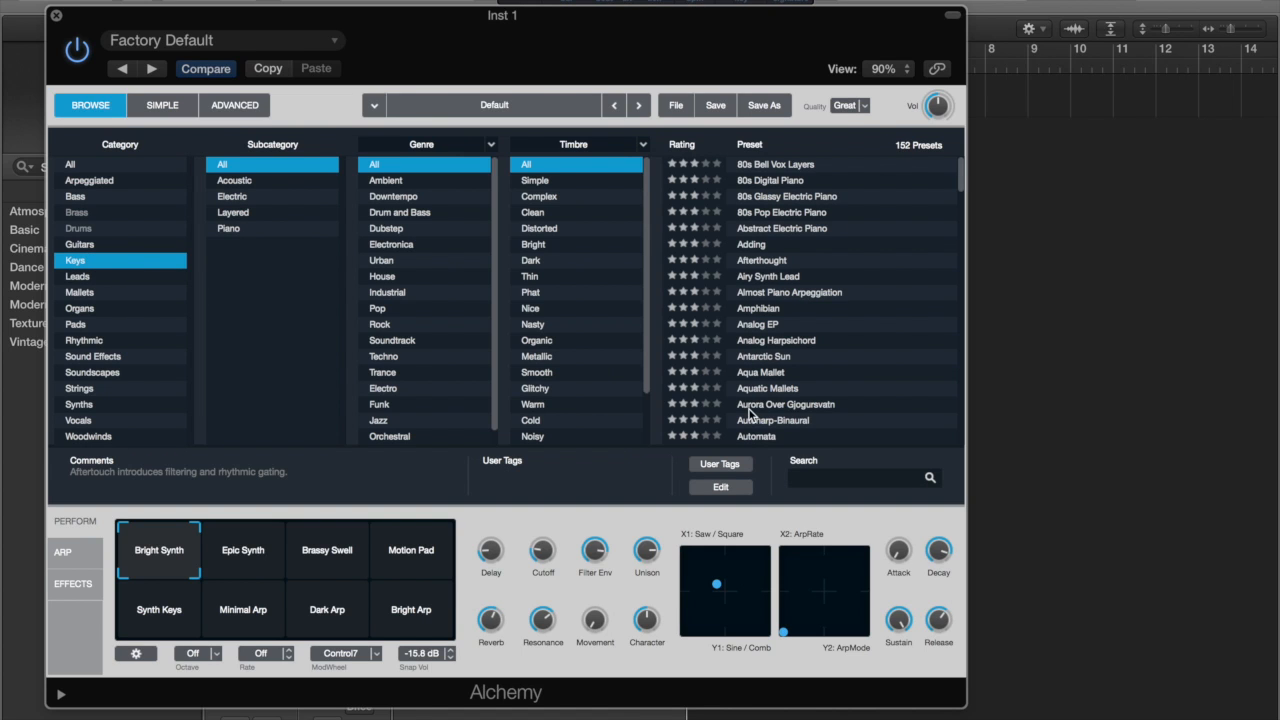
click(791, 391)
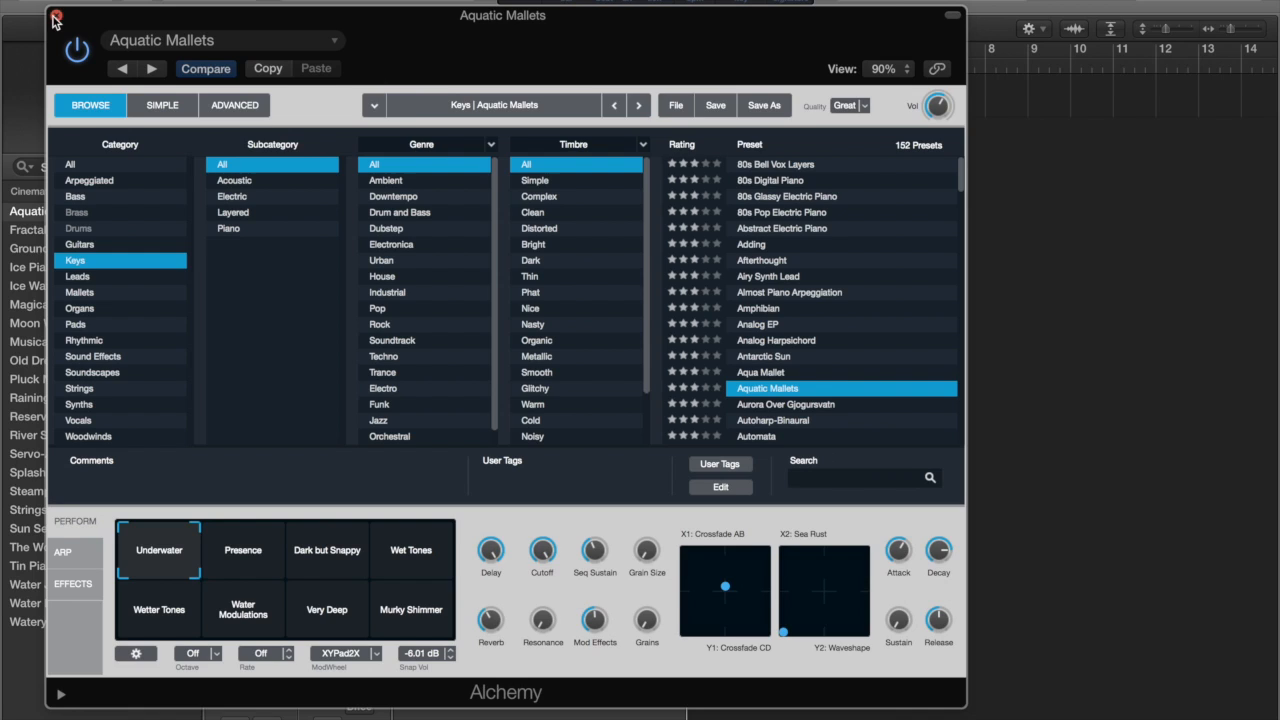
key(super+w)
Create an empty MIDI region at bar 1 on the Aquatic Mallets track and open it in the Piano Roll
right_click(706, 102)
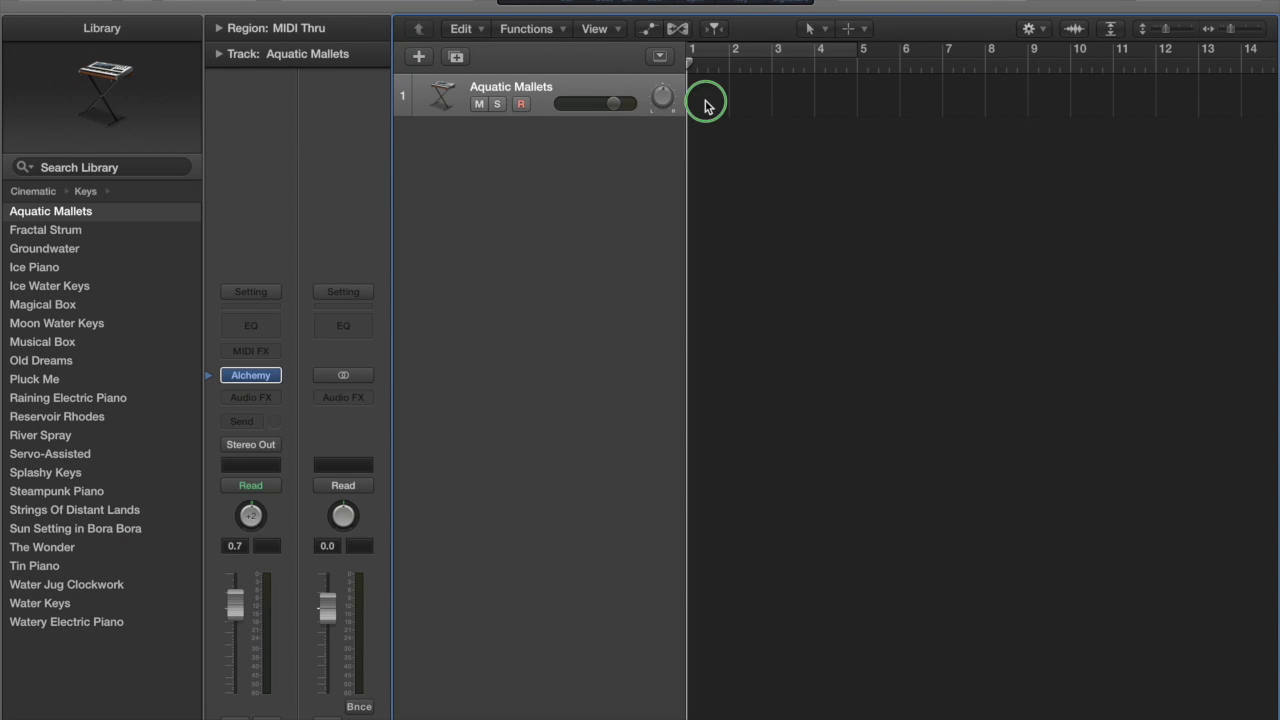
click(738, 110)
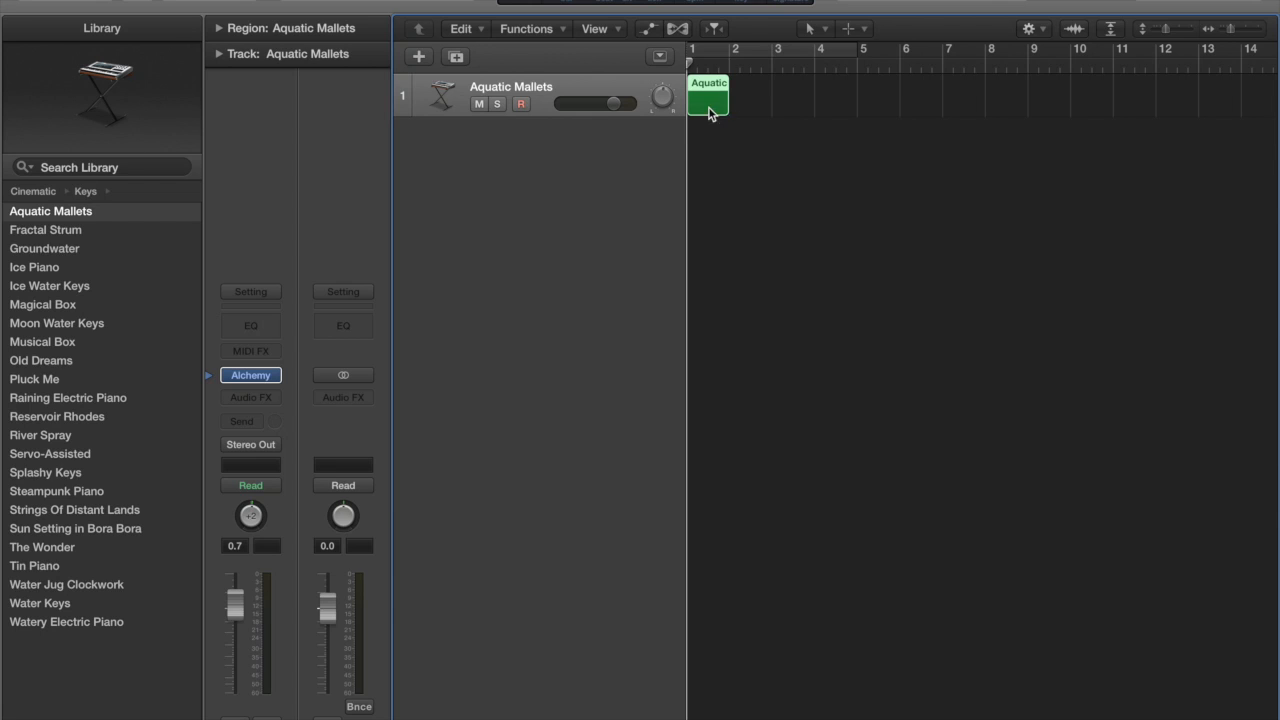
double_click(706, 108)
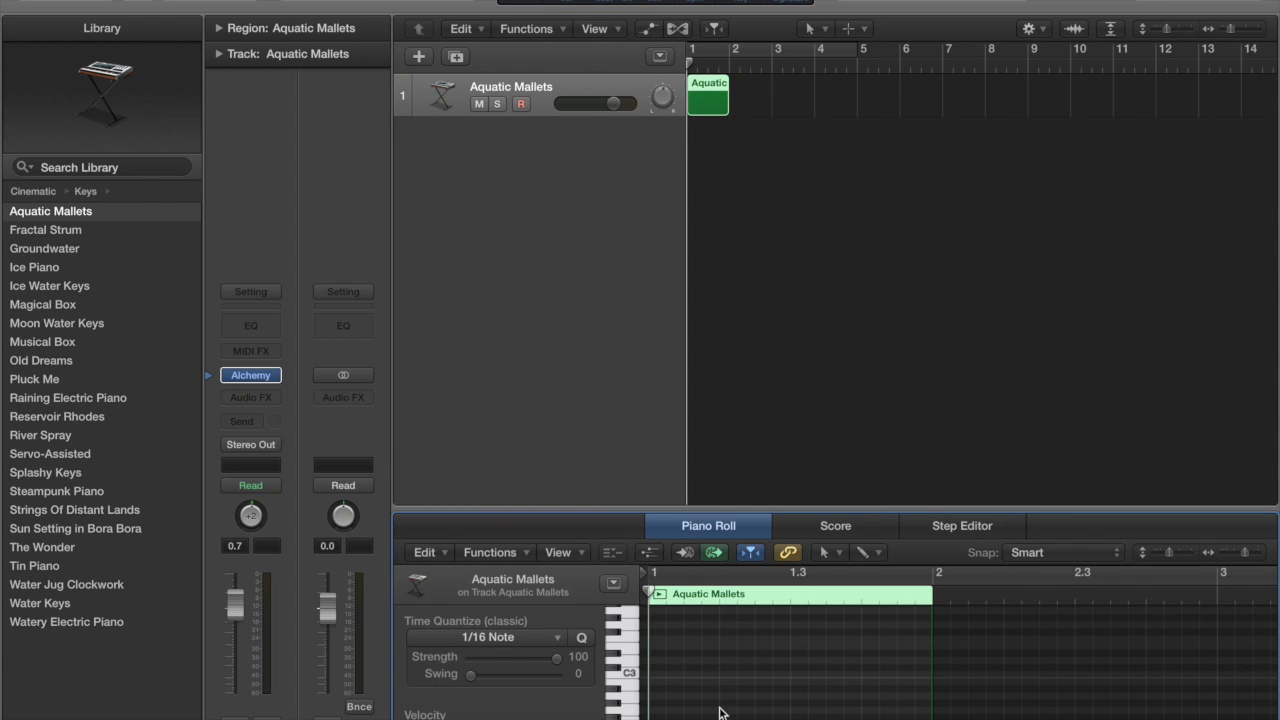
Enter the notes C3, D#3, F#3 and D#3 on the four beats of bar 1 and play them back
click(658, 676)
click(726, 653)
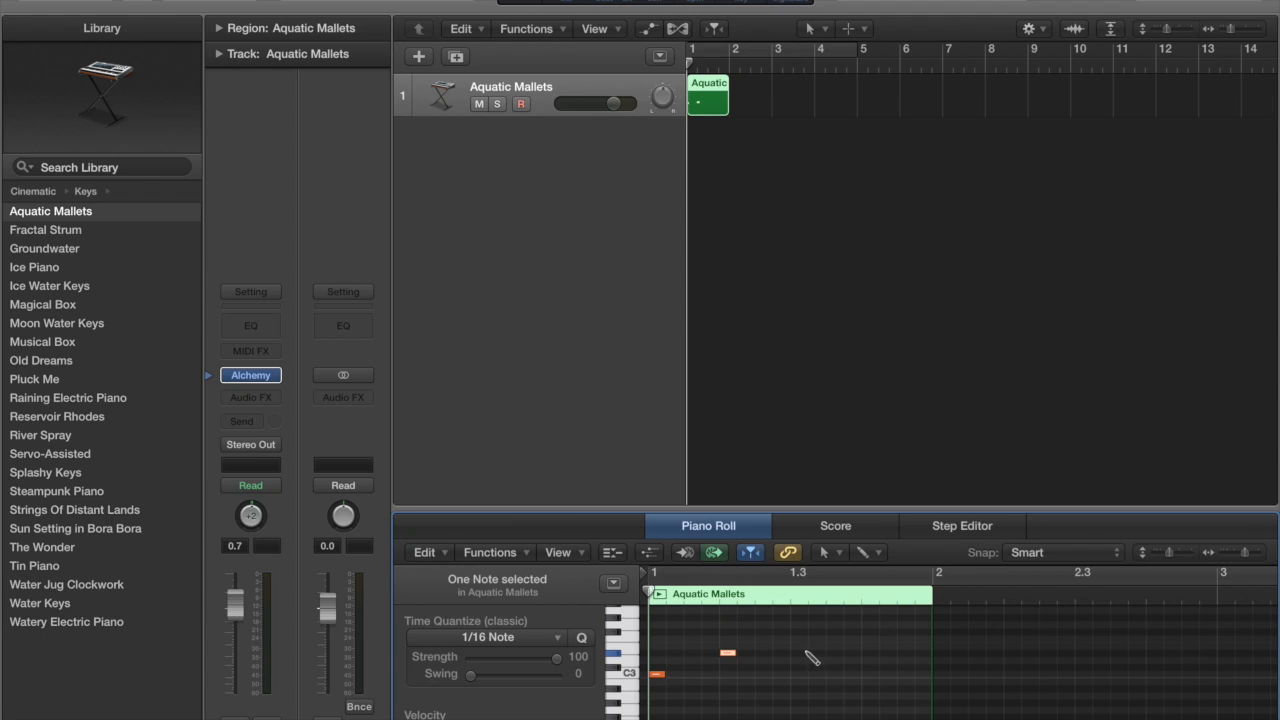
click(798, 631)
click(868, 653)
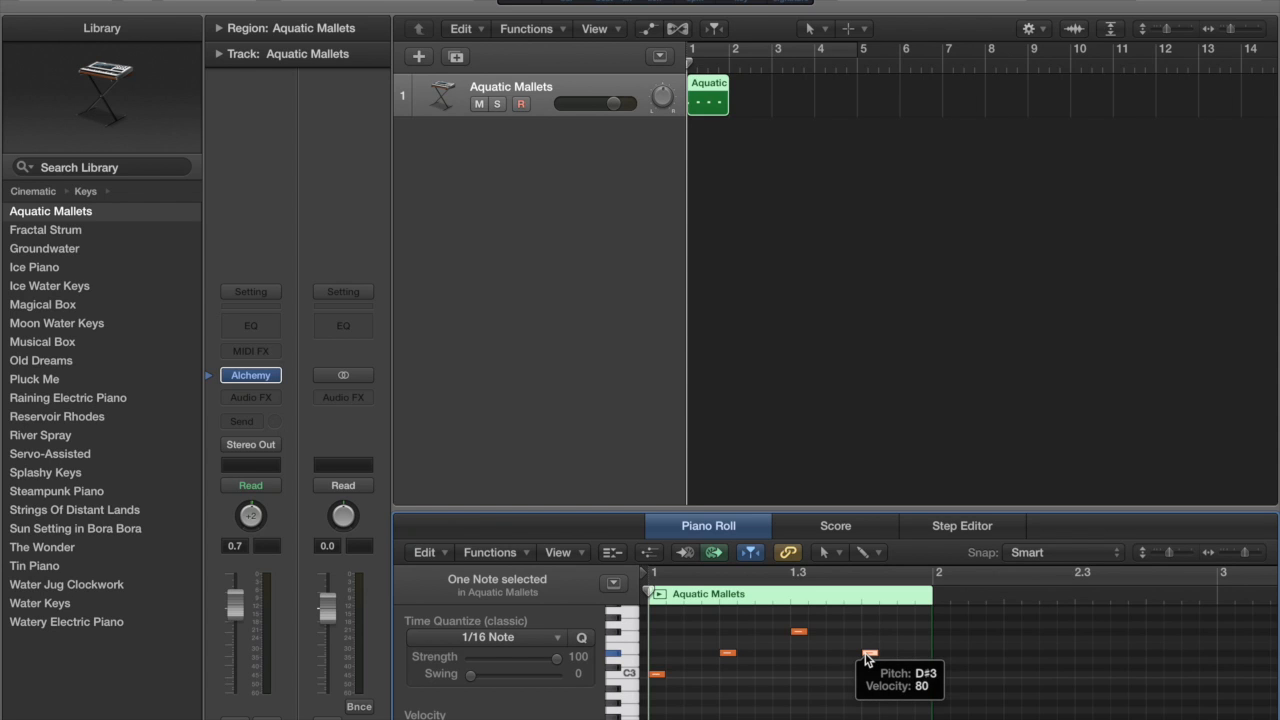
key(space)
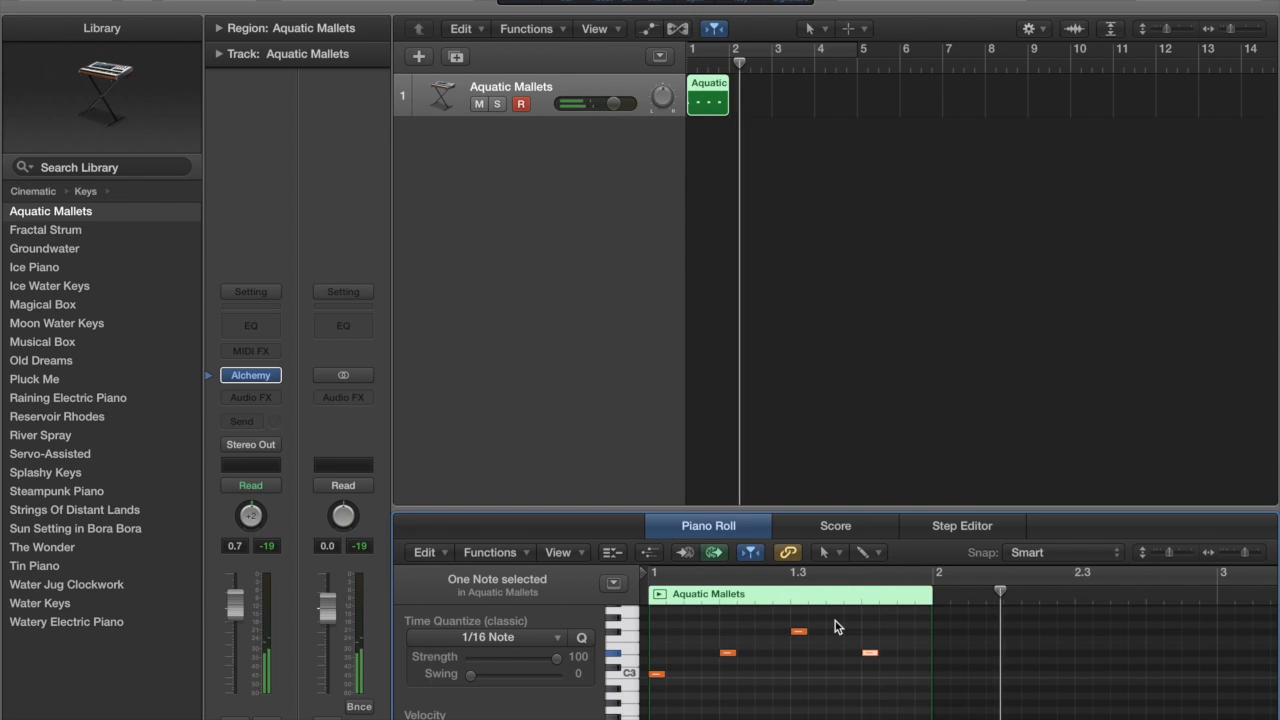
key(space)
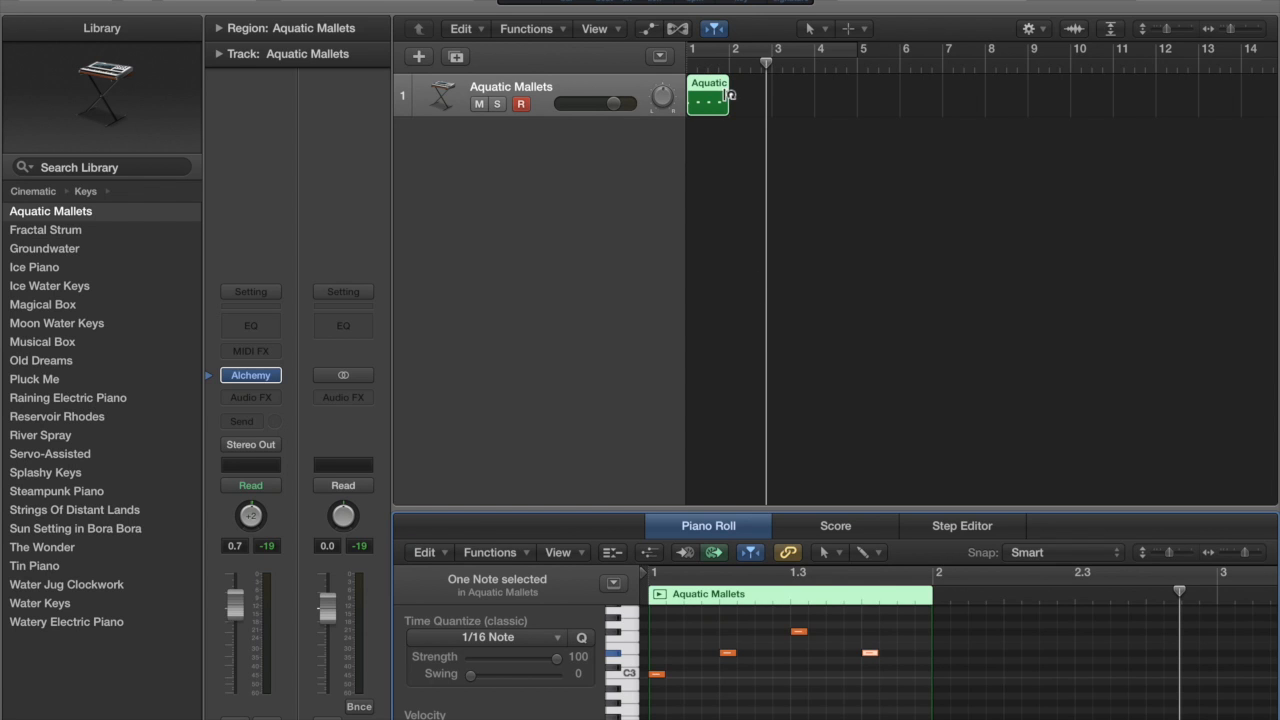
Extend the Aquatic Mallets region to four bars, repeat the four-note pattern three times to fill it, and return the playhead to the start
drag(725, 101, 857, 100)
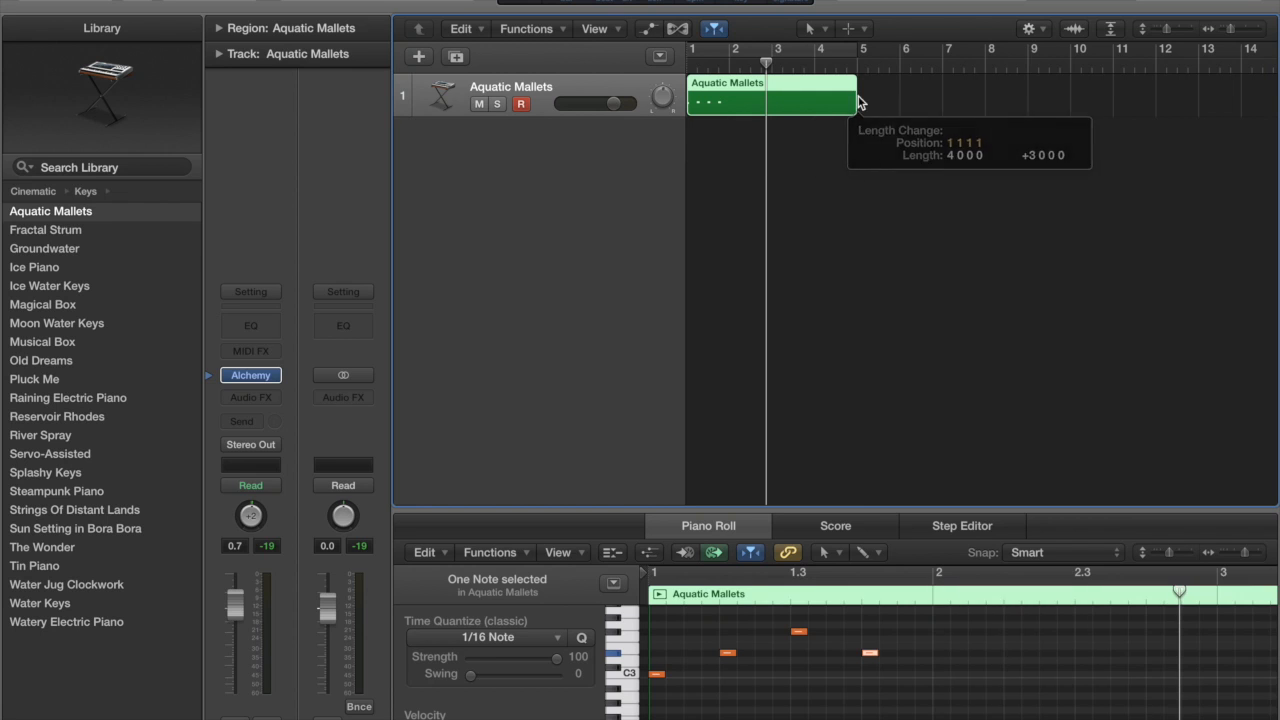
drag(912, 700, 657, 628)
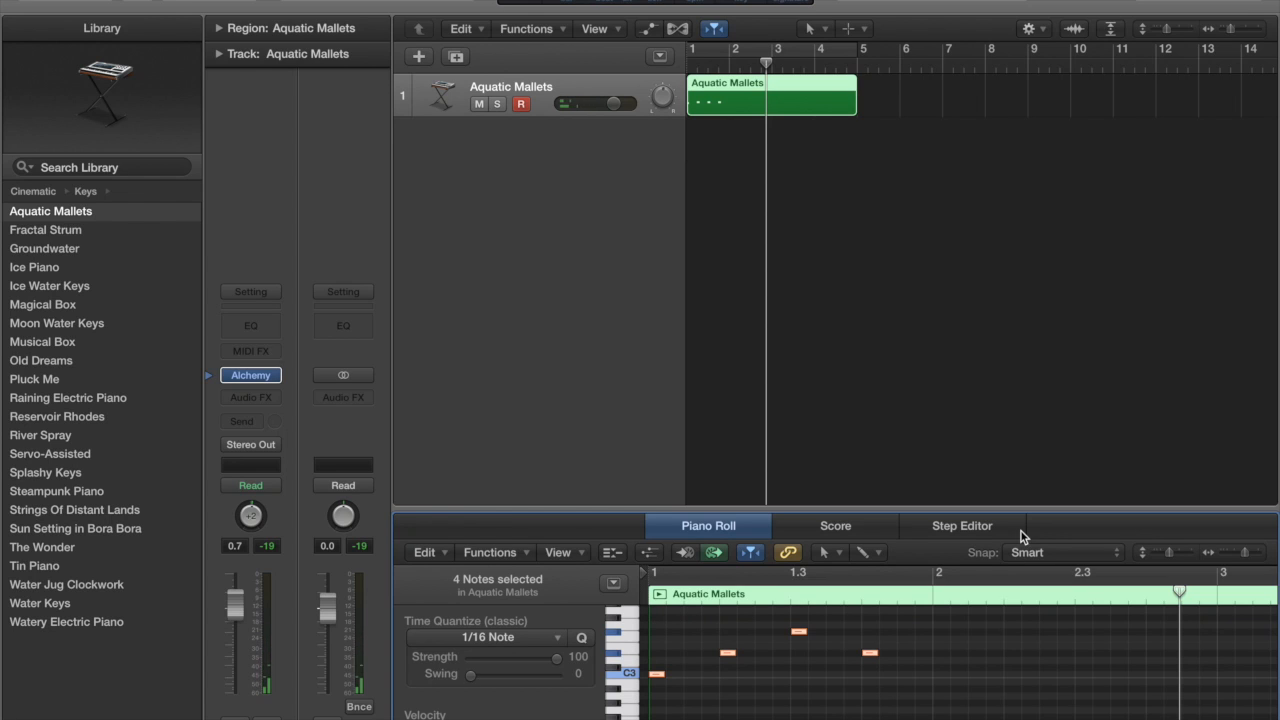
key(super+r)
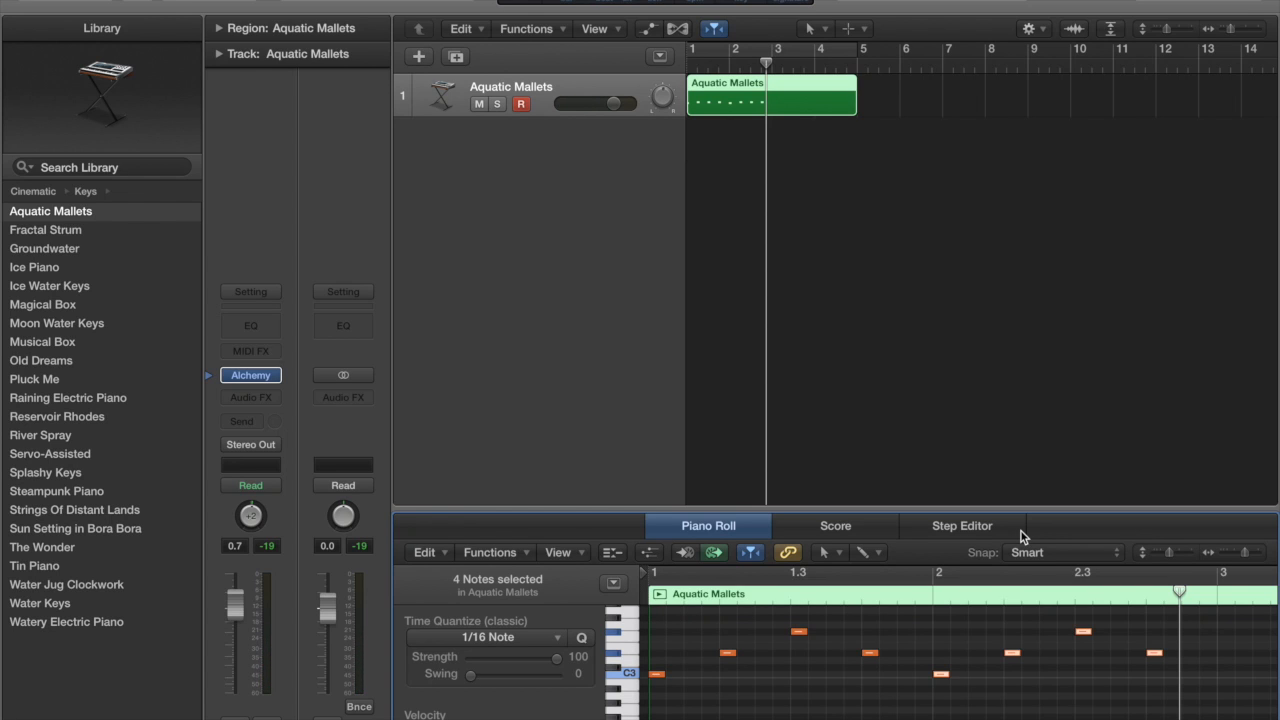
scroll(855, 663, right, 5)
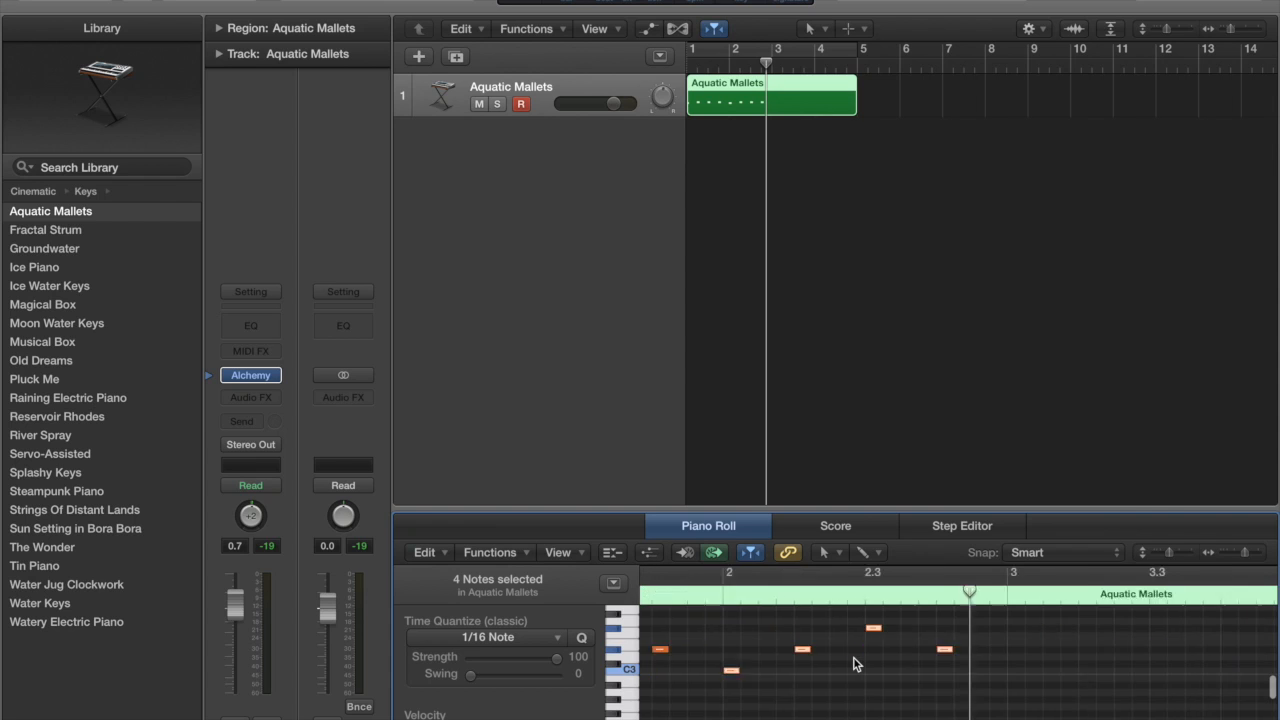
key(super+r)
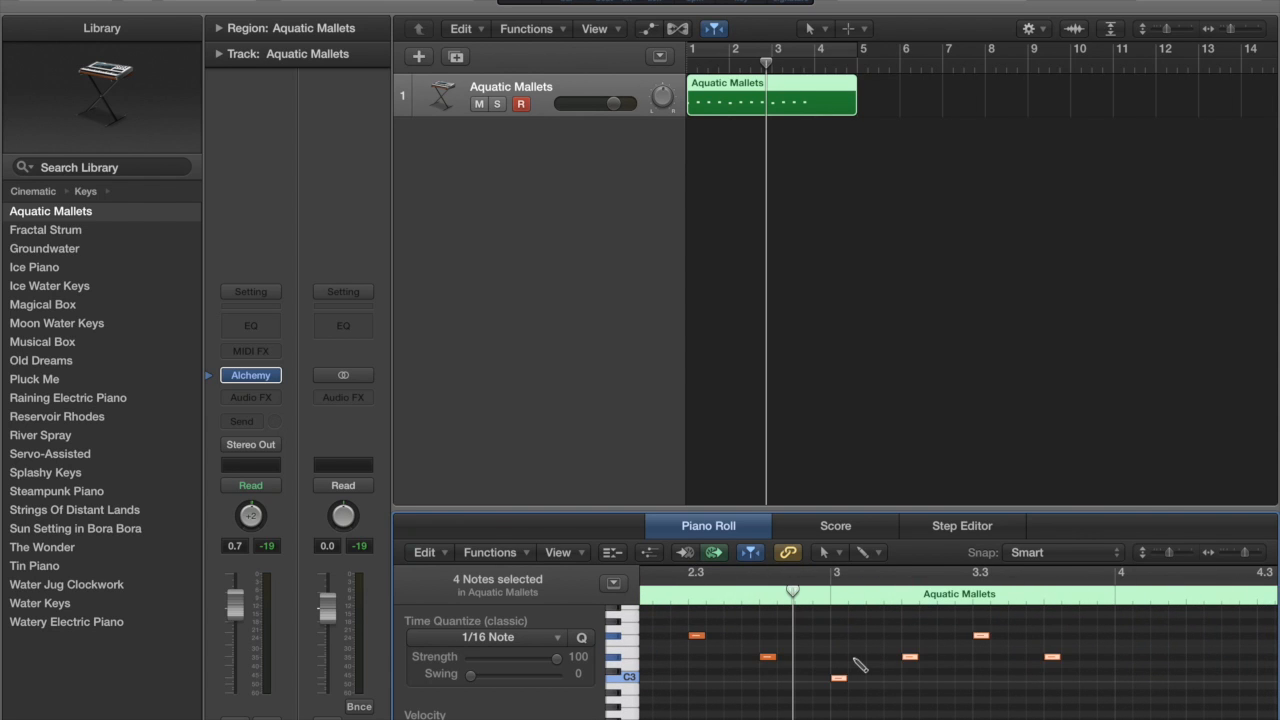
key(super+r)
key(Return)
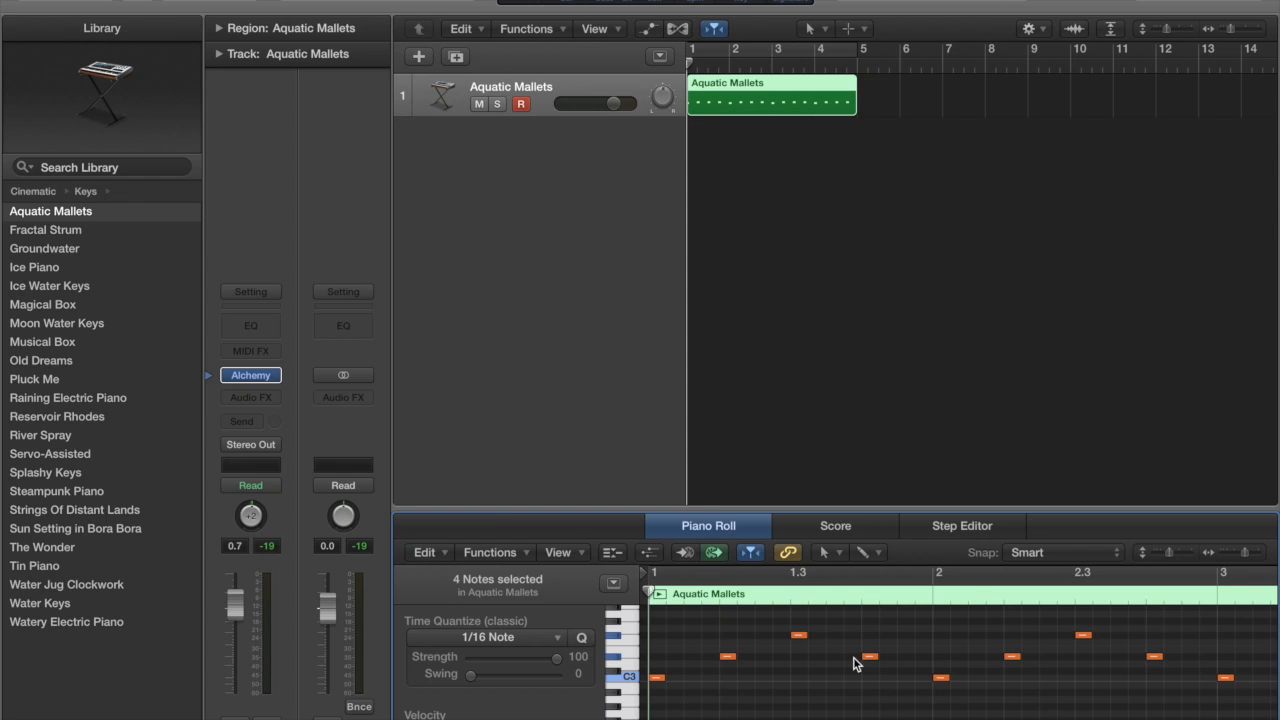
Play back the four-bar melody and turn on cycle looping over bars 1 to 5
key(space)
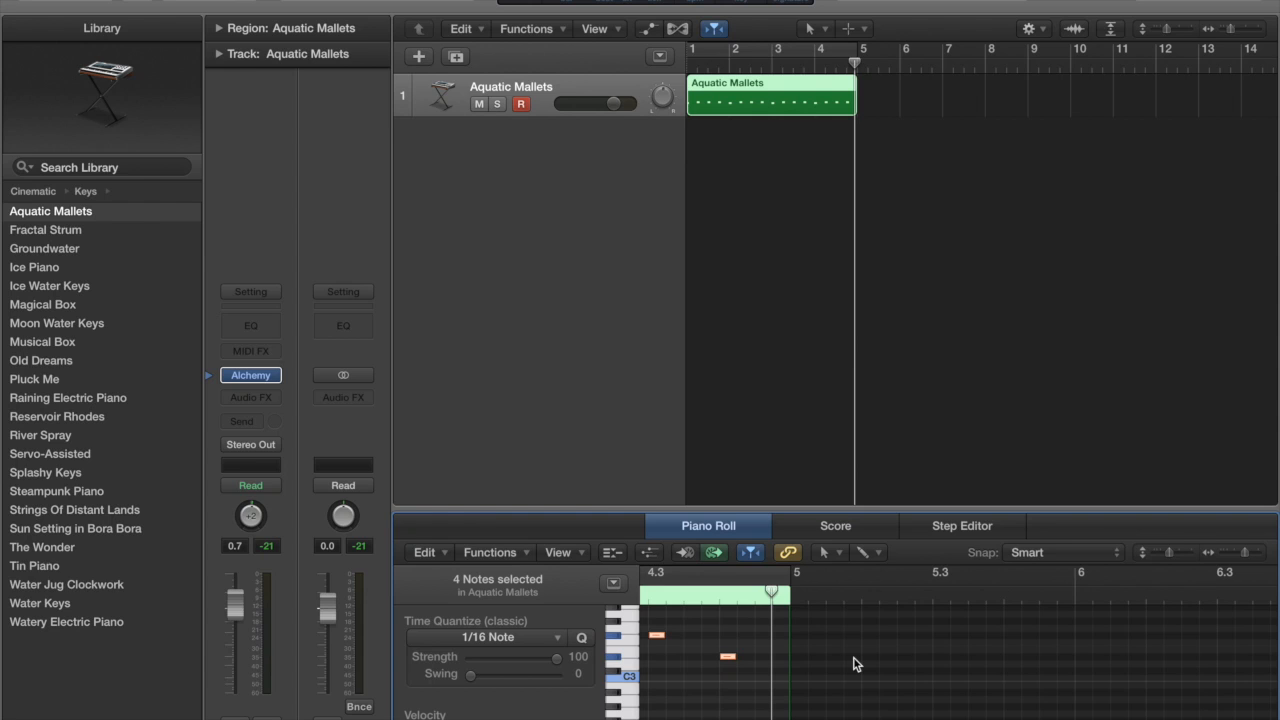
key(c)
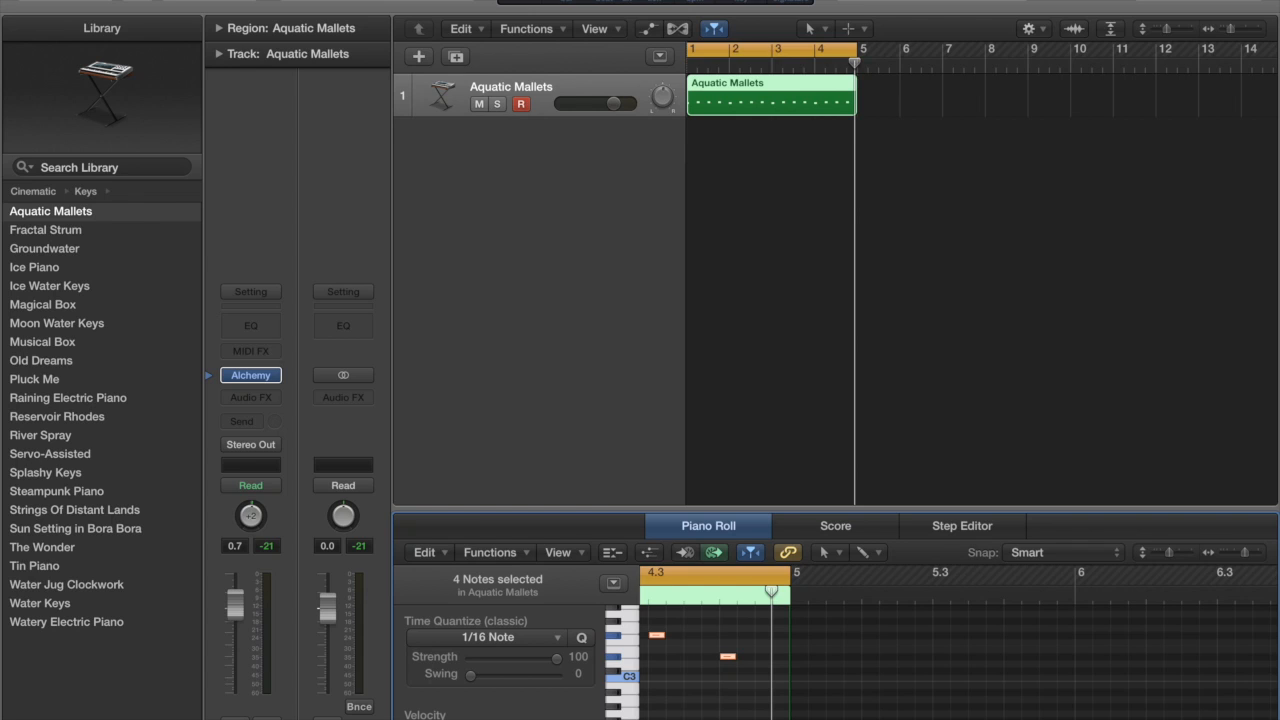
key(c)
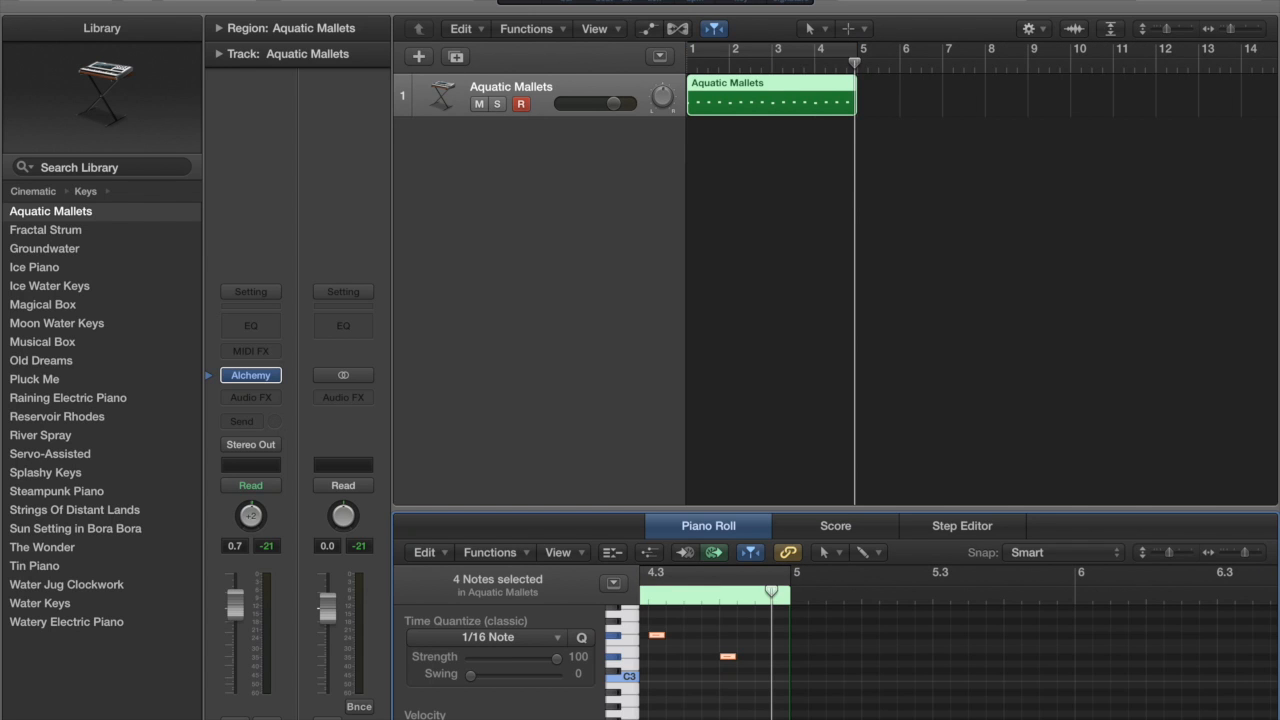
key(c)
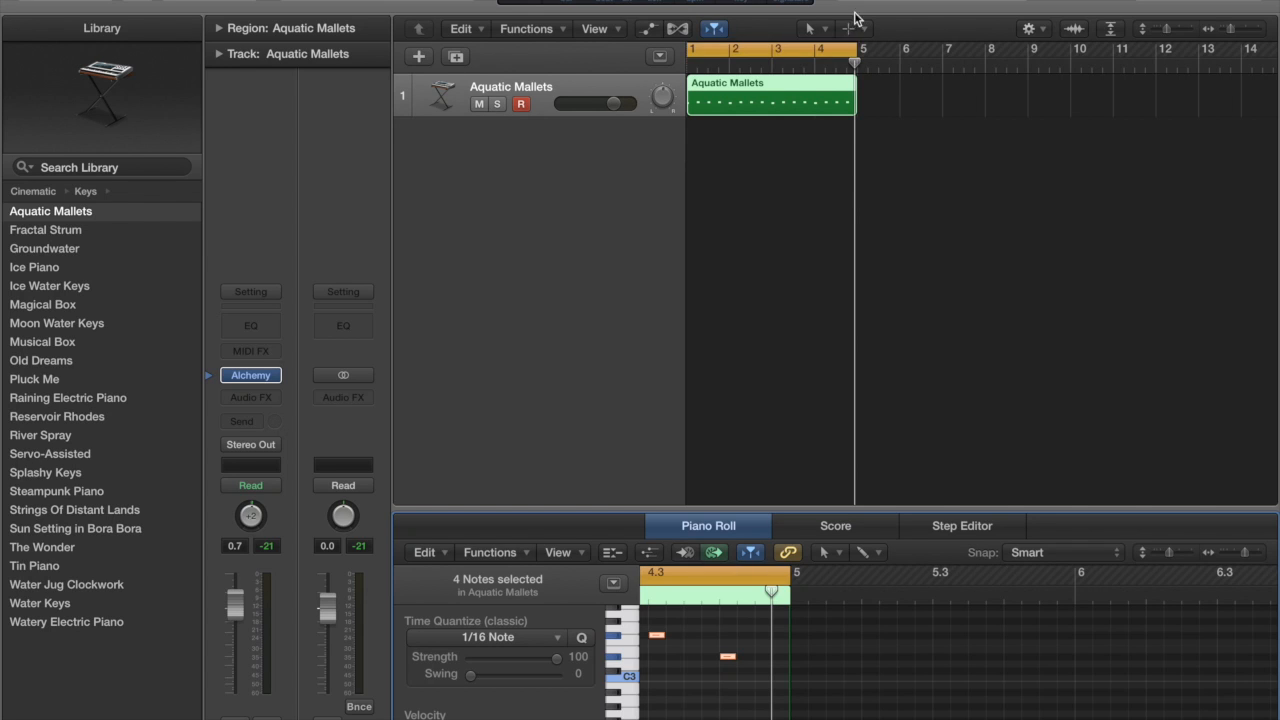
Try shifting the cycle range to bars 5 to 9 and return it to bars 1 to 5
click(810, 55)
drag(810, 55, 966, 91)
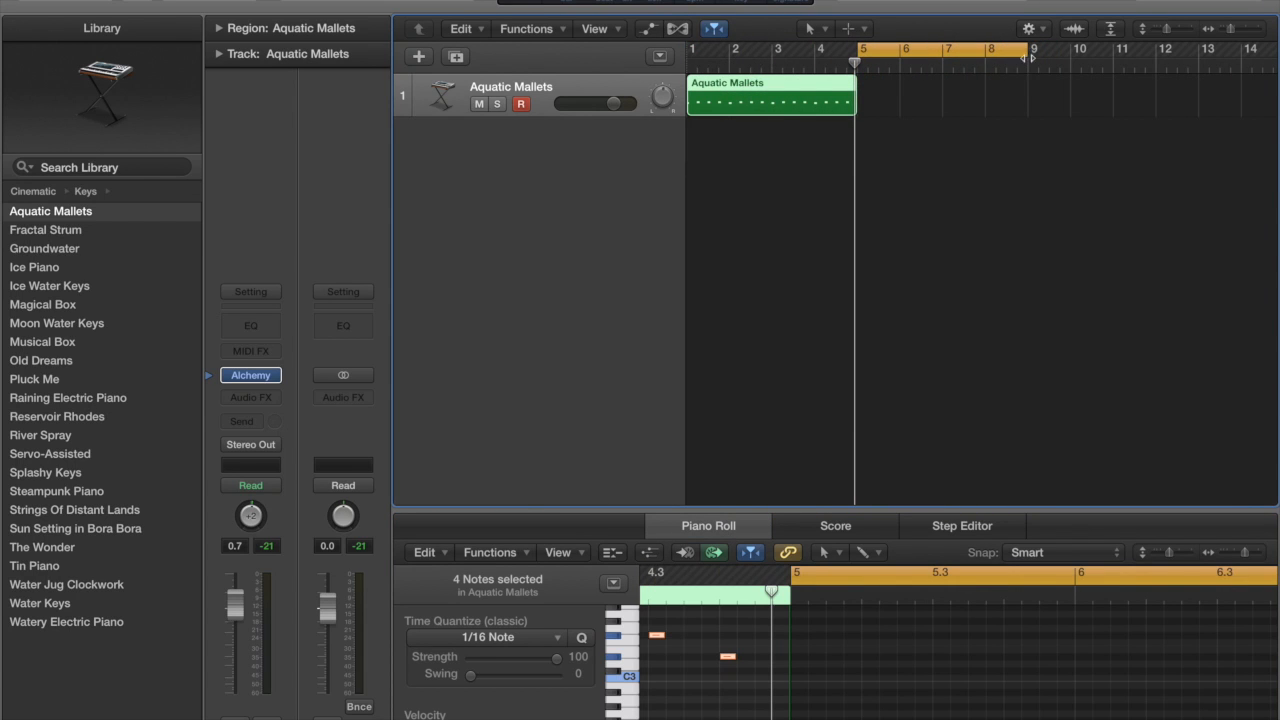
drag(1027, 50, 1060, 54)
drag(1049, 54, 1049, 54)
drag(1178, 56, 857, 49)
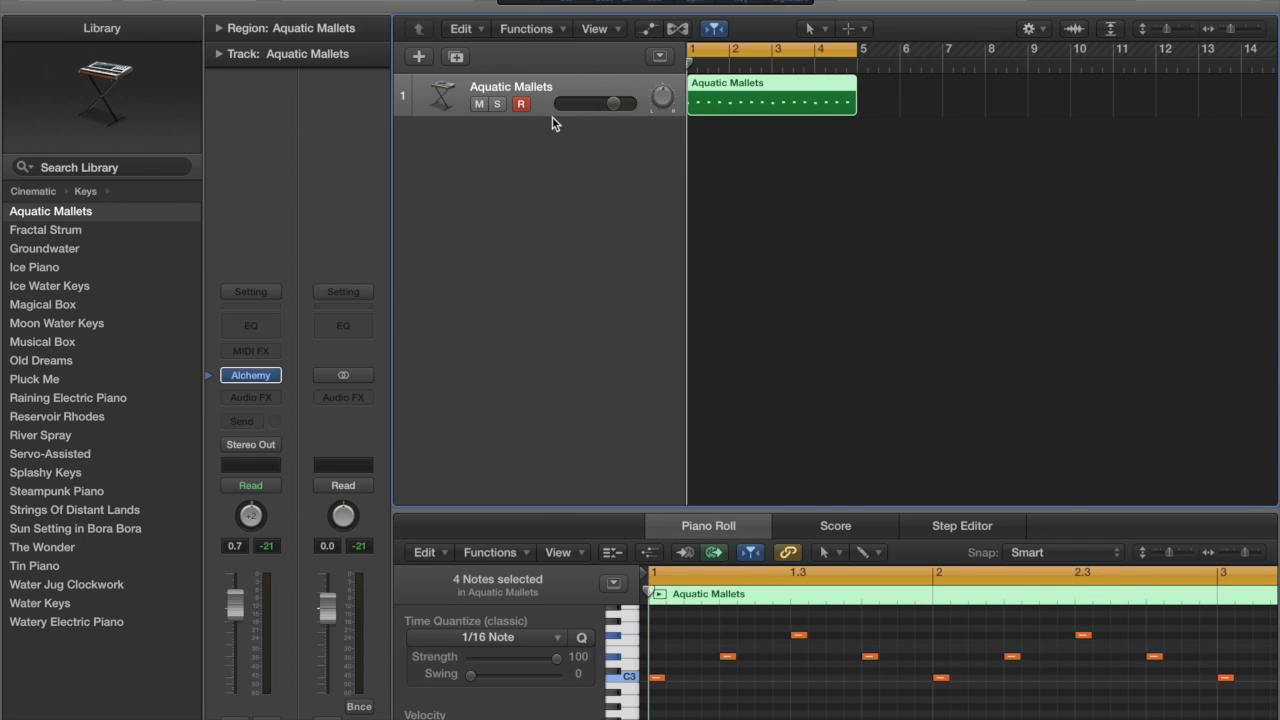
Create six new software instrument tracks using Ultrabeat (Drum Synth)
click(418, 60)
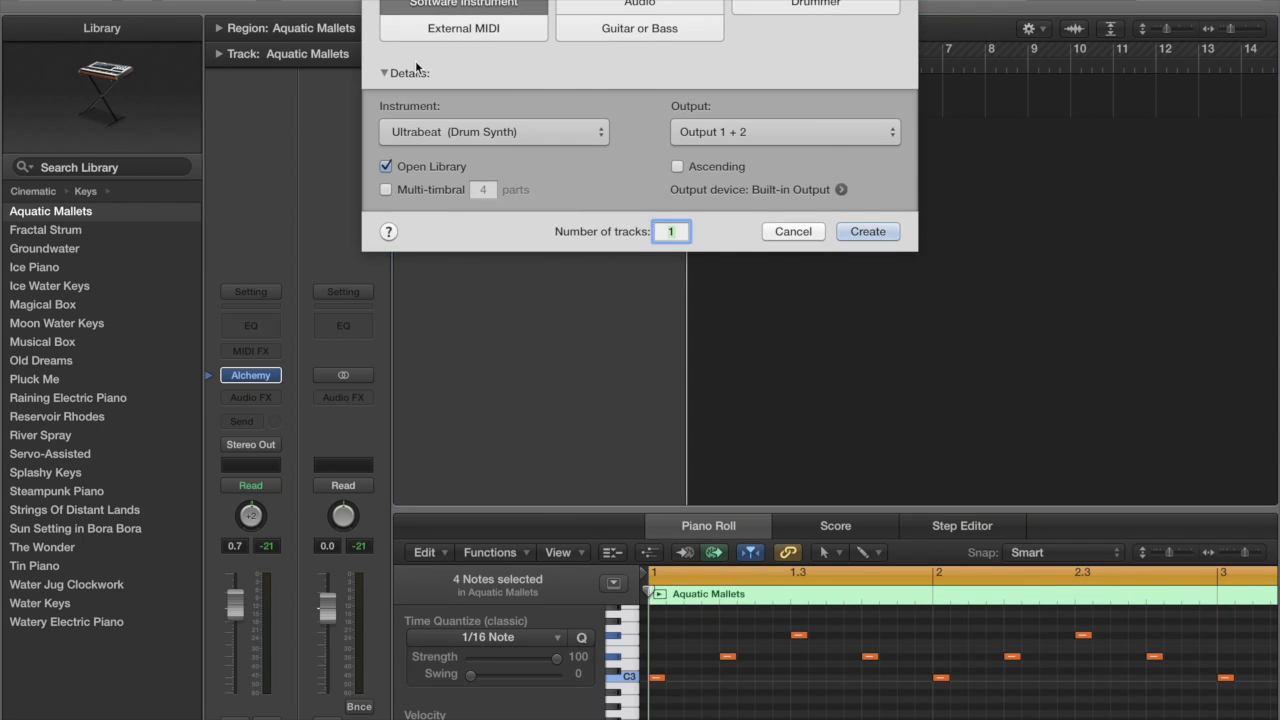
click(630, 8)
click(512, 7)
text(6)
key(Return)
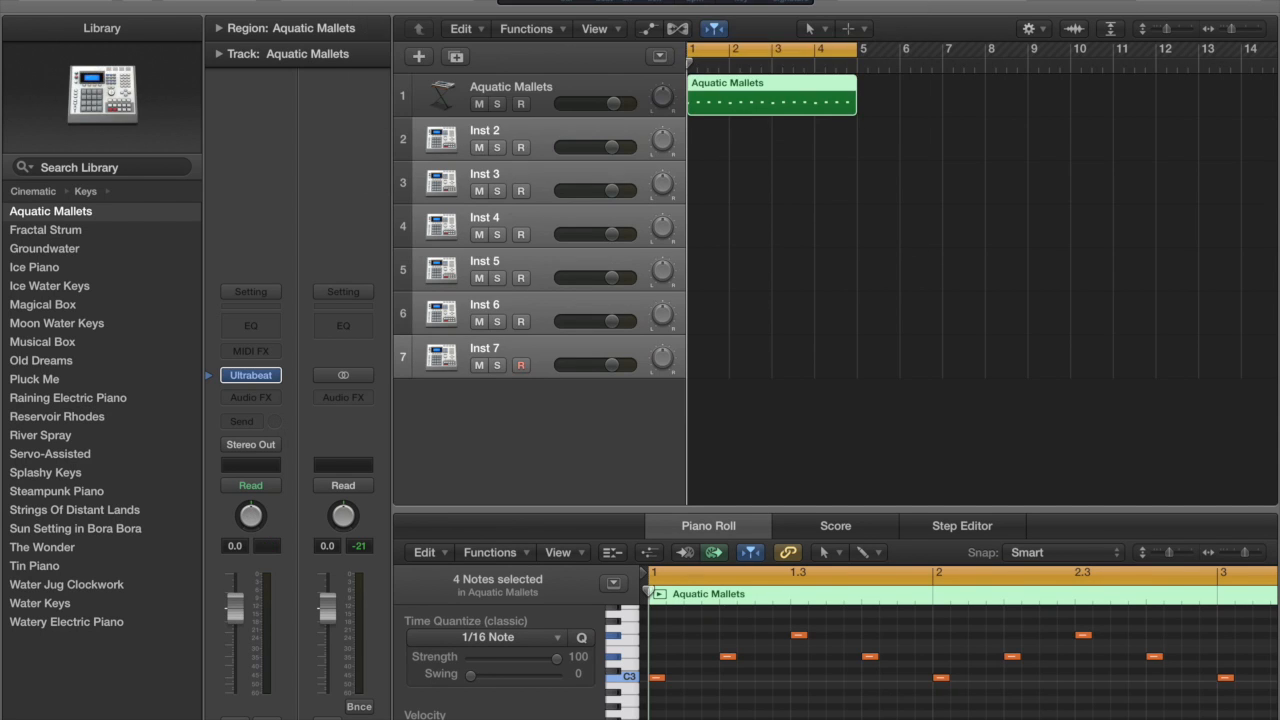
Load the Boutique 808 patch from Electronic Drum Kit's Drum Machine category on the Inst 2 track and audition its sounds
click(557, 132)
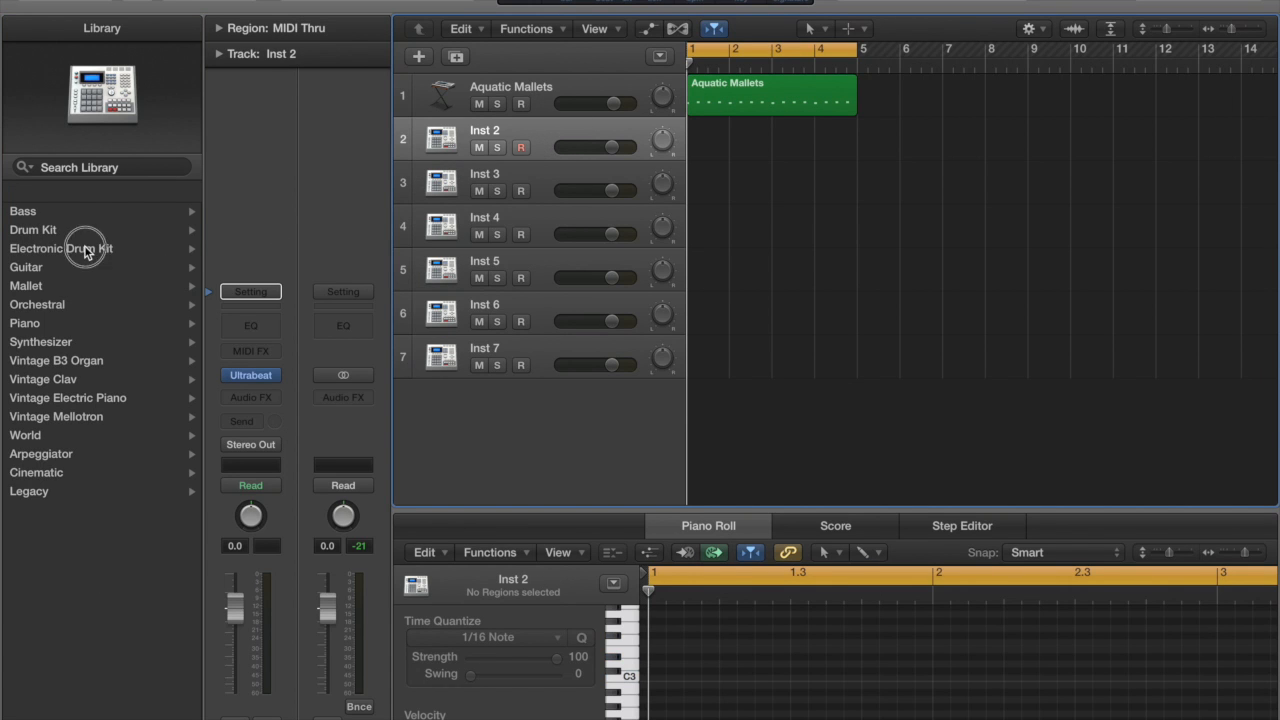
click(85, 249)
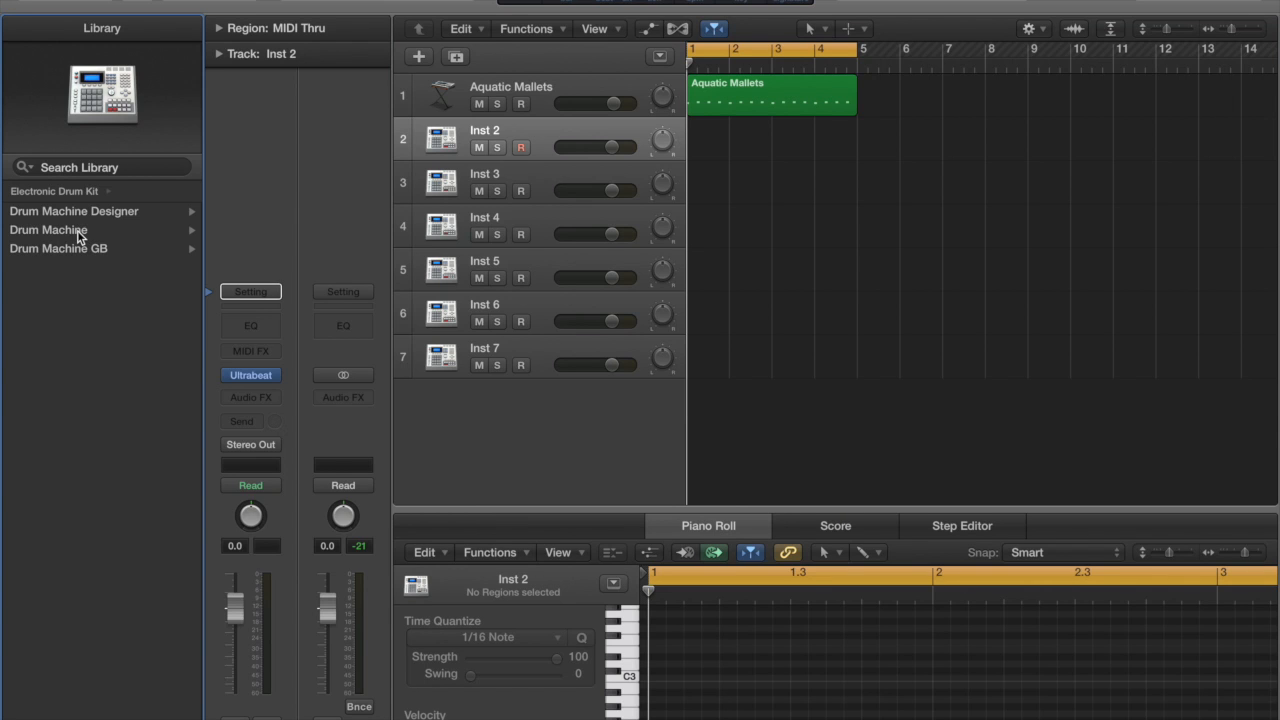
click(80, 232)
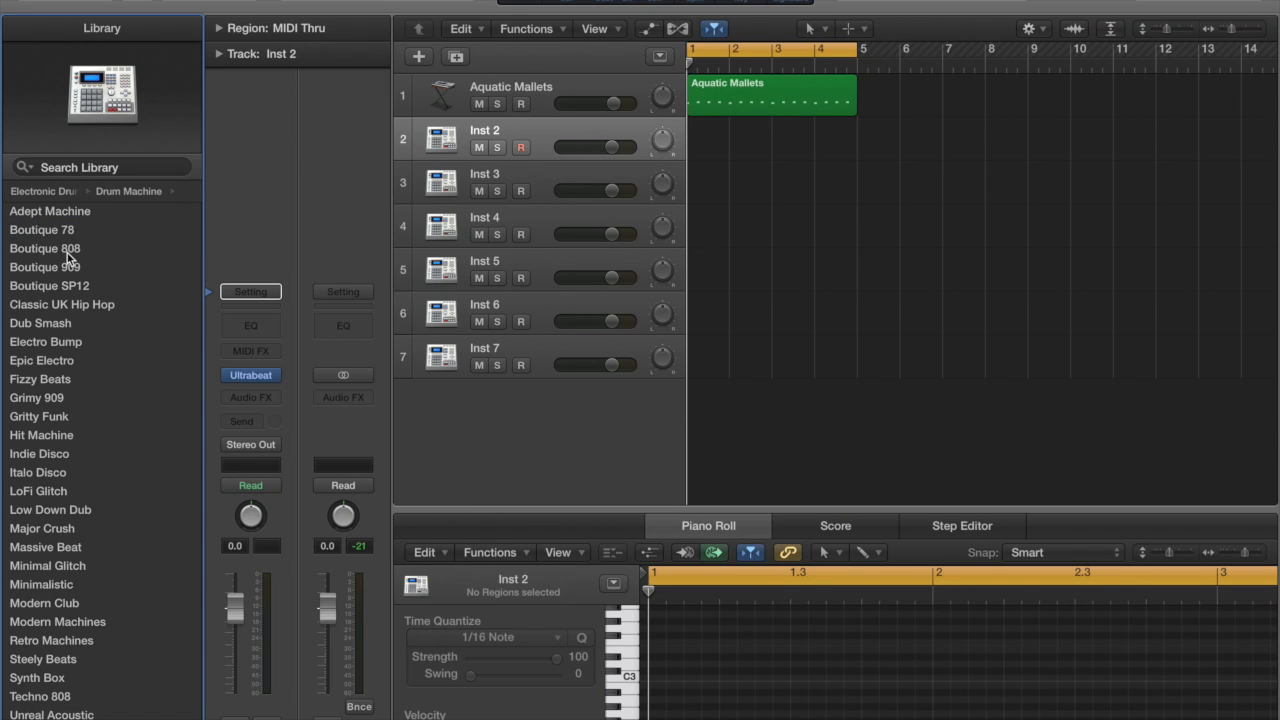
click(68, 252)
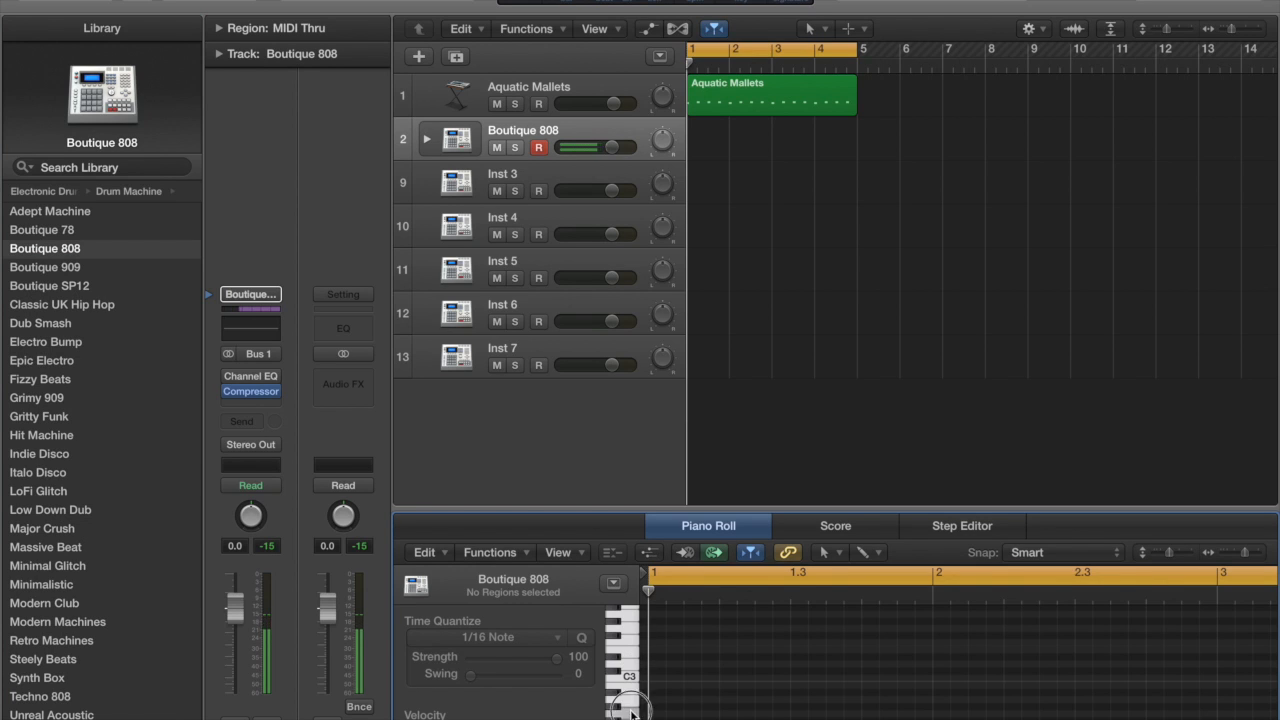
scroll(632, 713, down, 2)
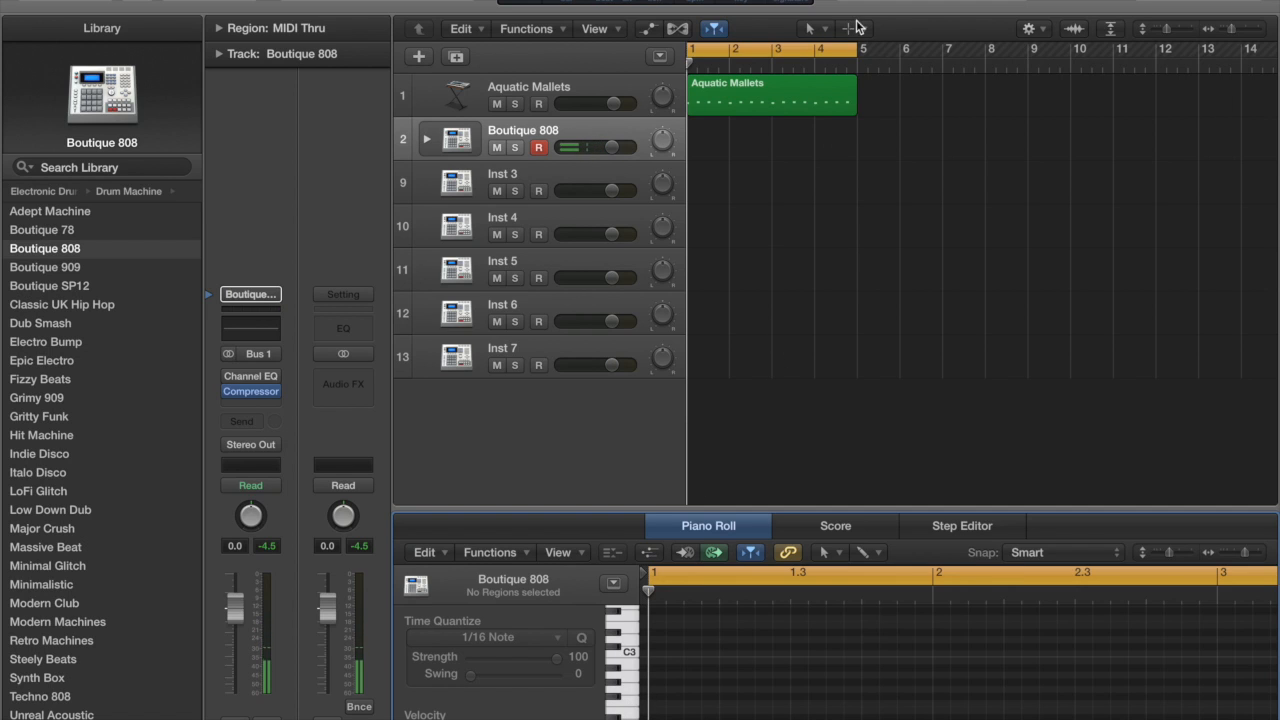
Create an empty MIDI region at bar 1 on the Boutique 808 track and enter drum hits on beats 1 and 2
right_click(713, 133)
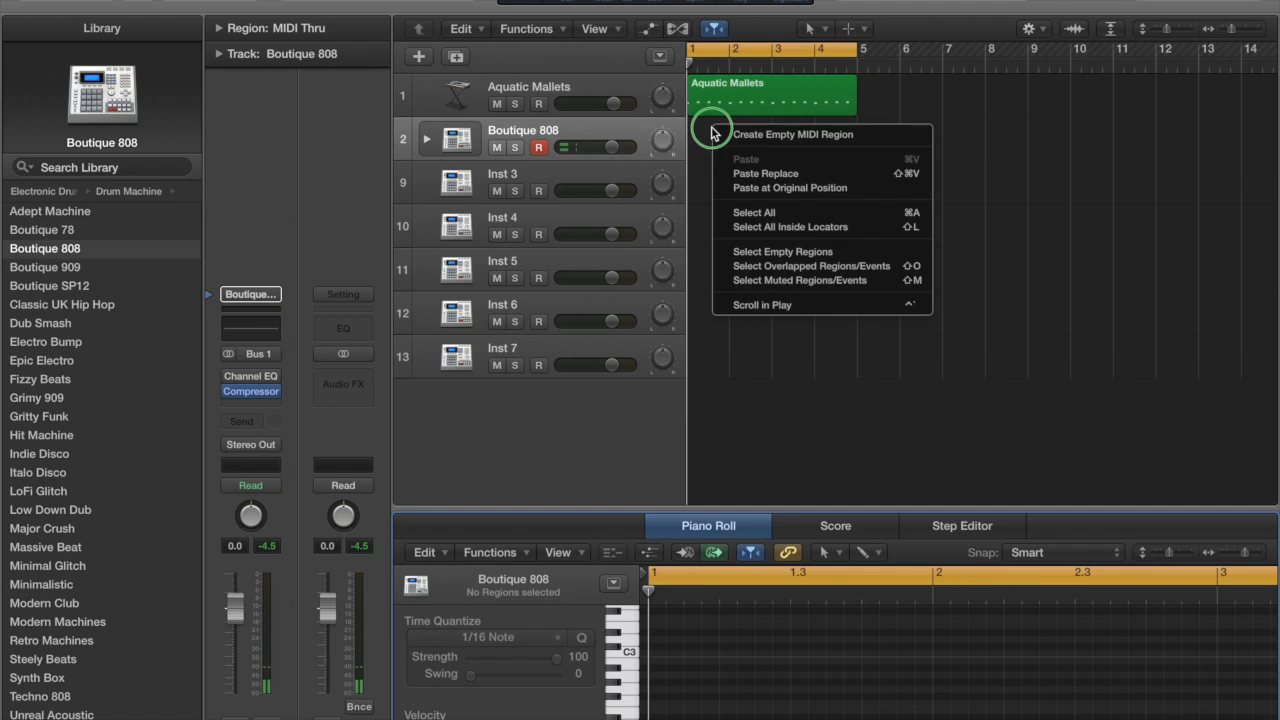
click(798, 135)
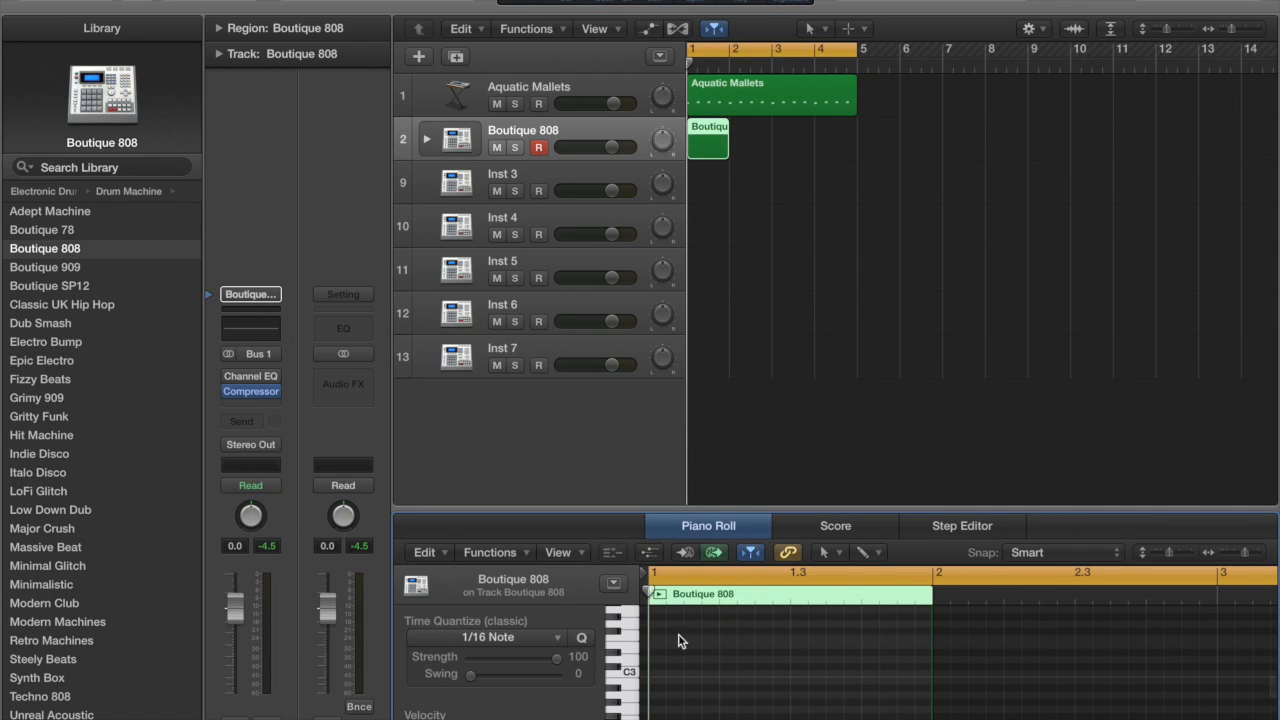
click(626, 678)
click(655, 716)
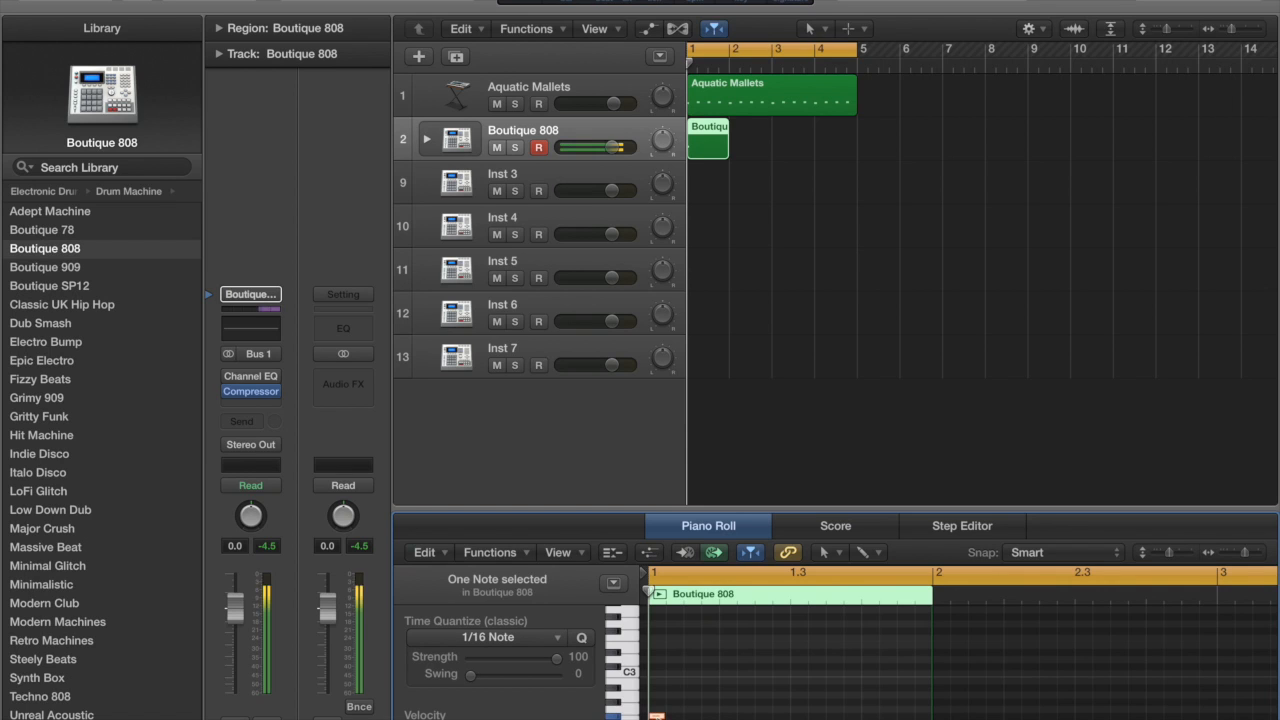
drag(656, 712, 656, 716)
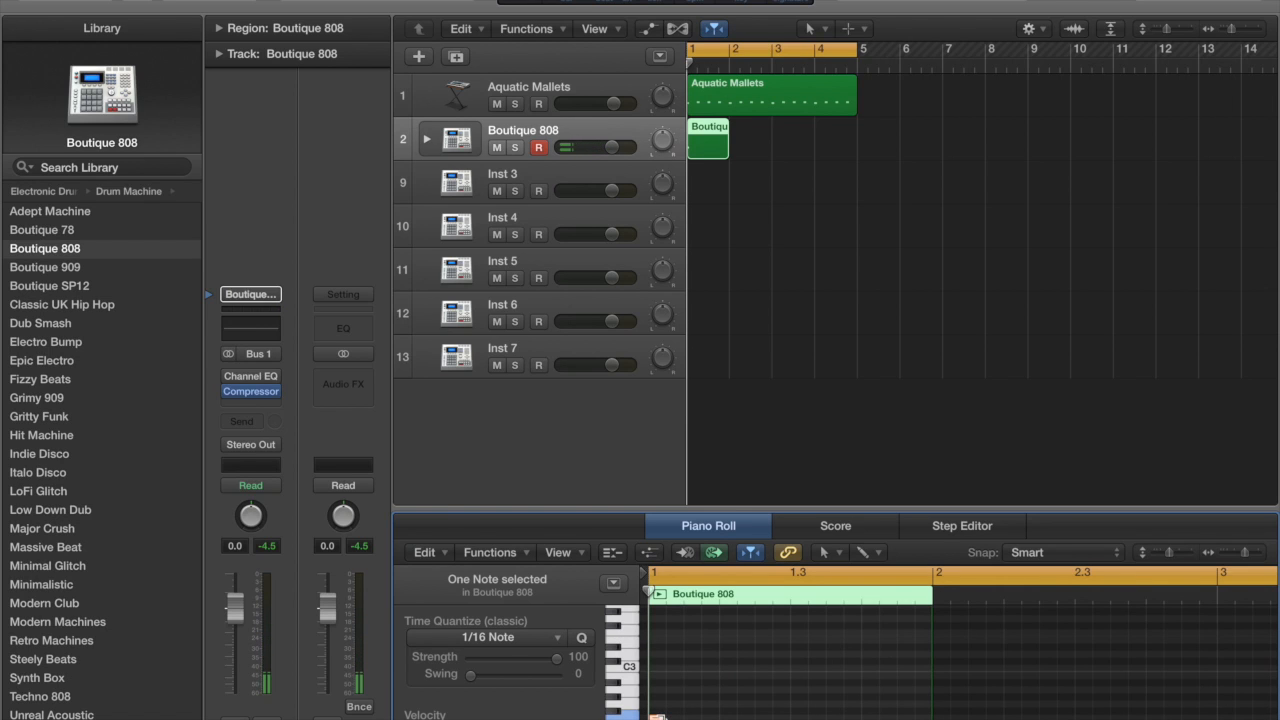
drag(656, 716, 636, 668)
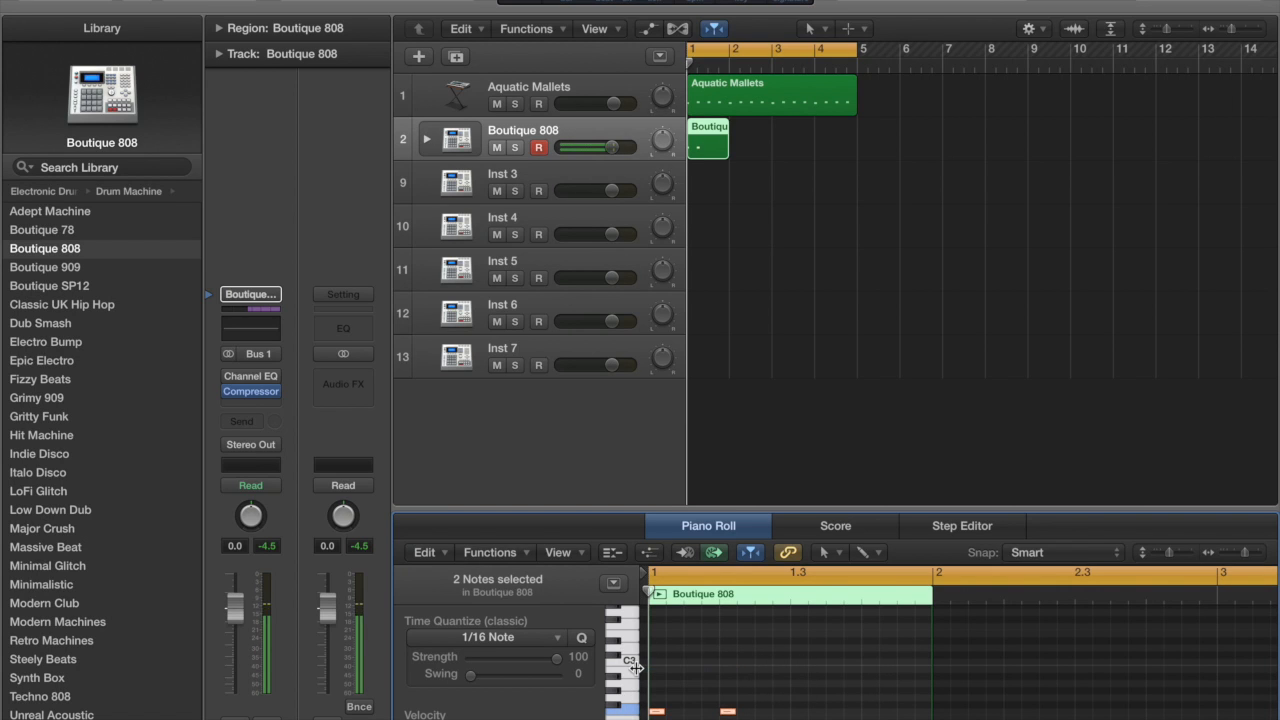
Repeat the drum hits to fill every beat of bars 1 to 4 and play the loop
key(super+r)
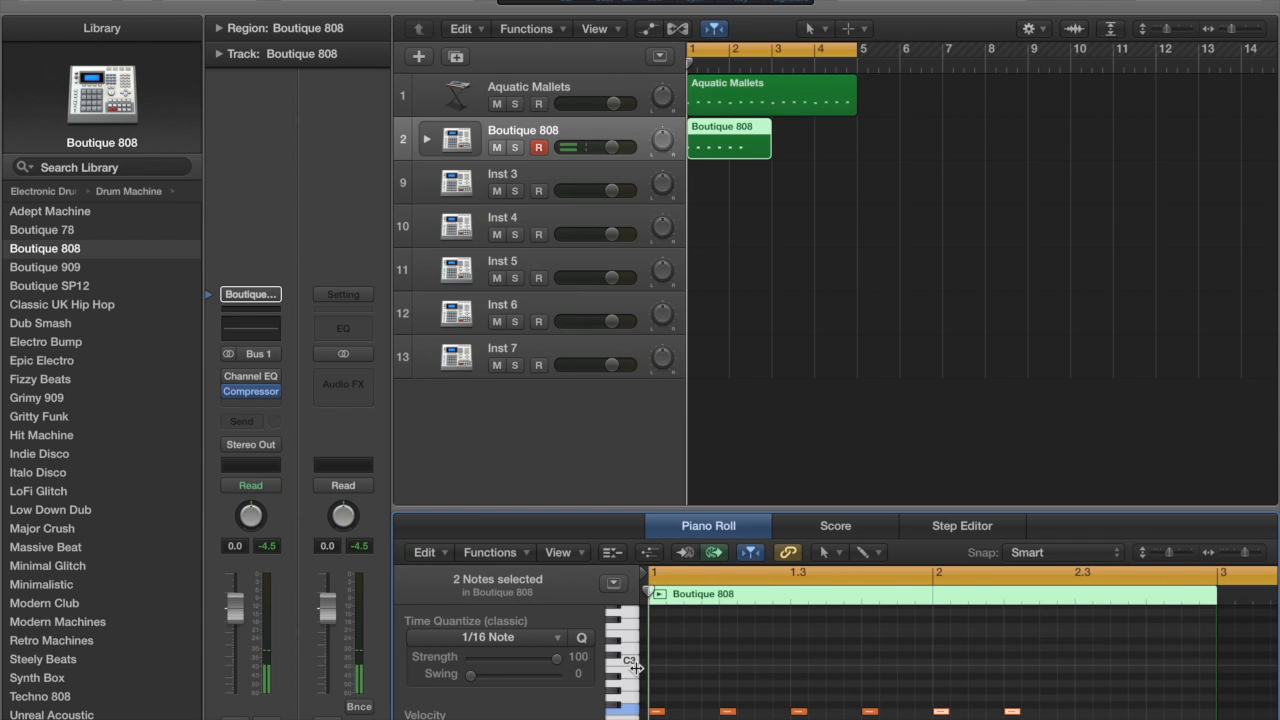
key(super+r)
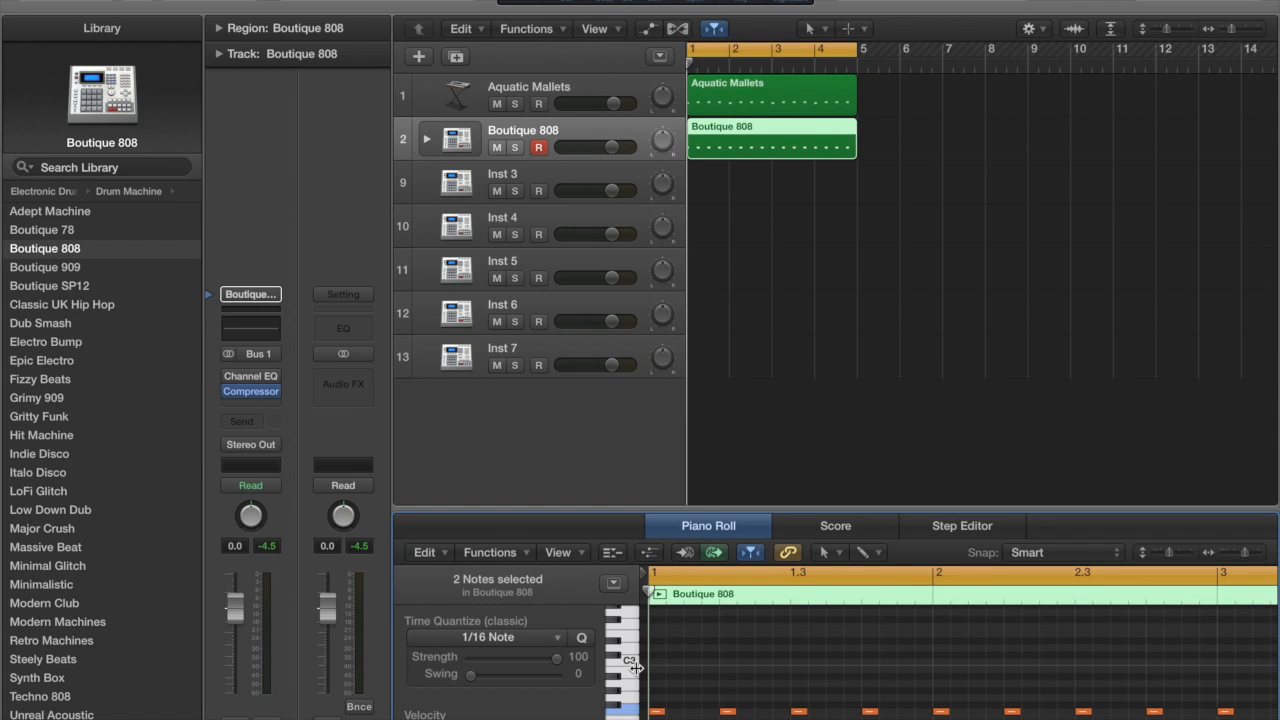
key(space)
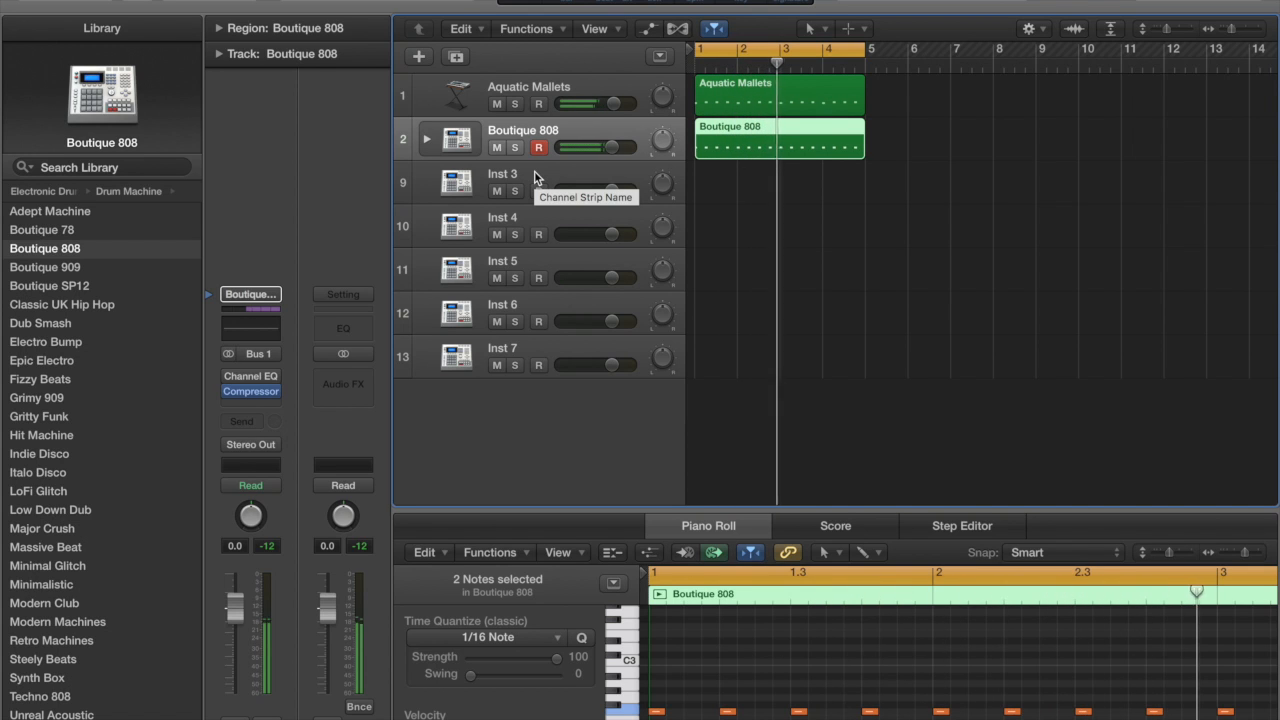
Duplicate the Boutique 808 track with its settings and create an empty MIDI region at bar 1 on the duplicate
key(super+d)
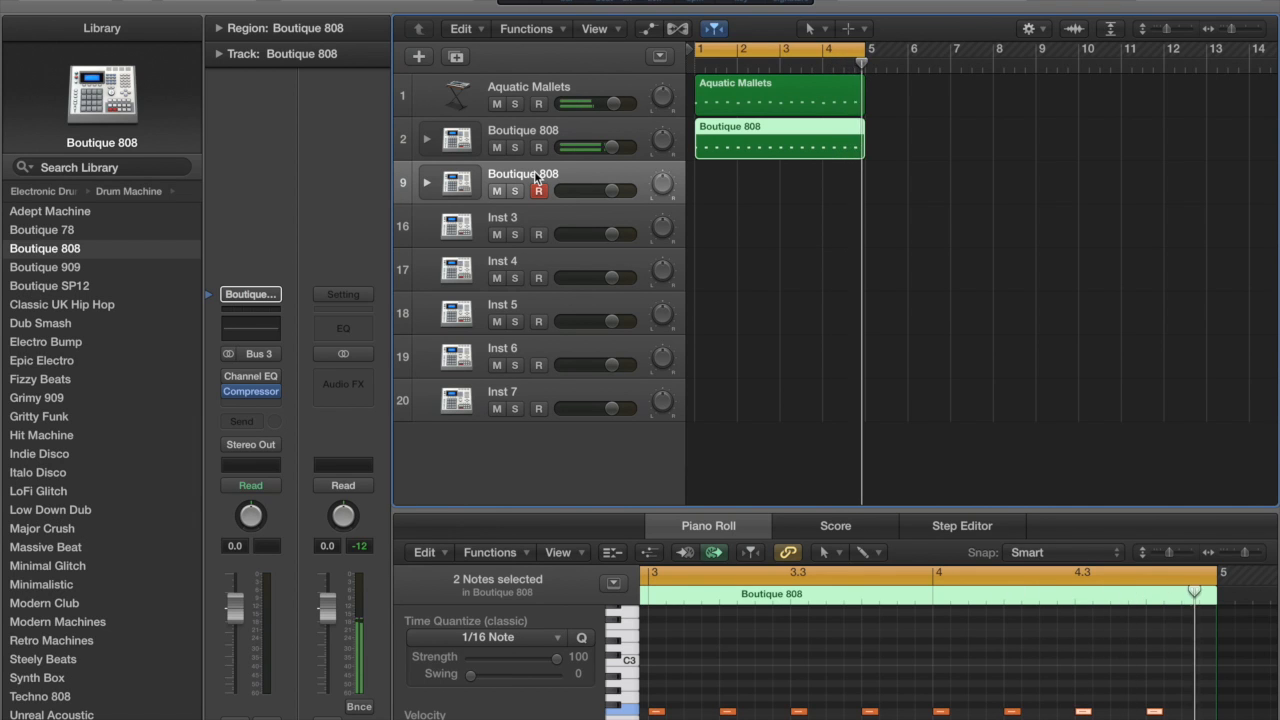
right_click(711, 181)
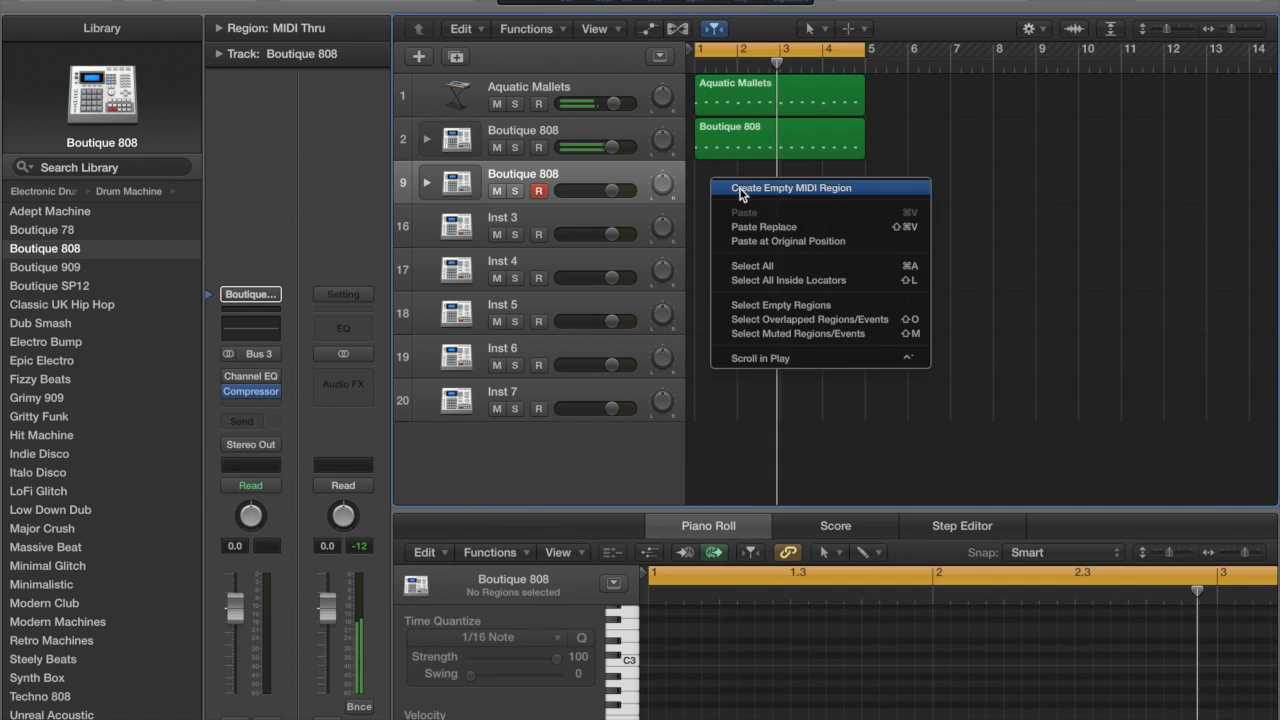
click(740, 190)
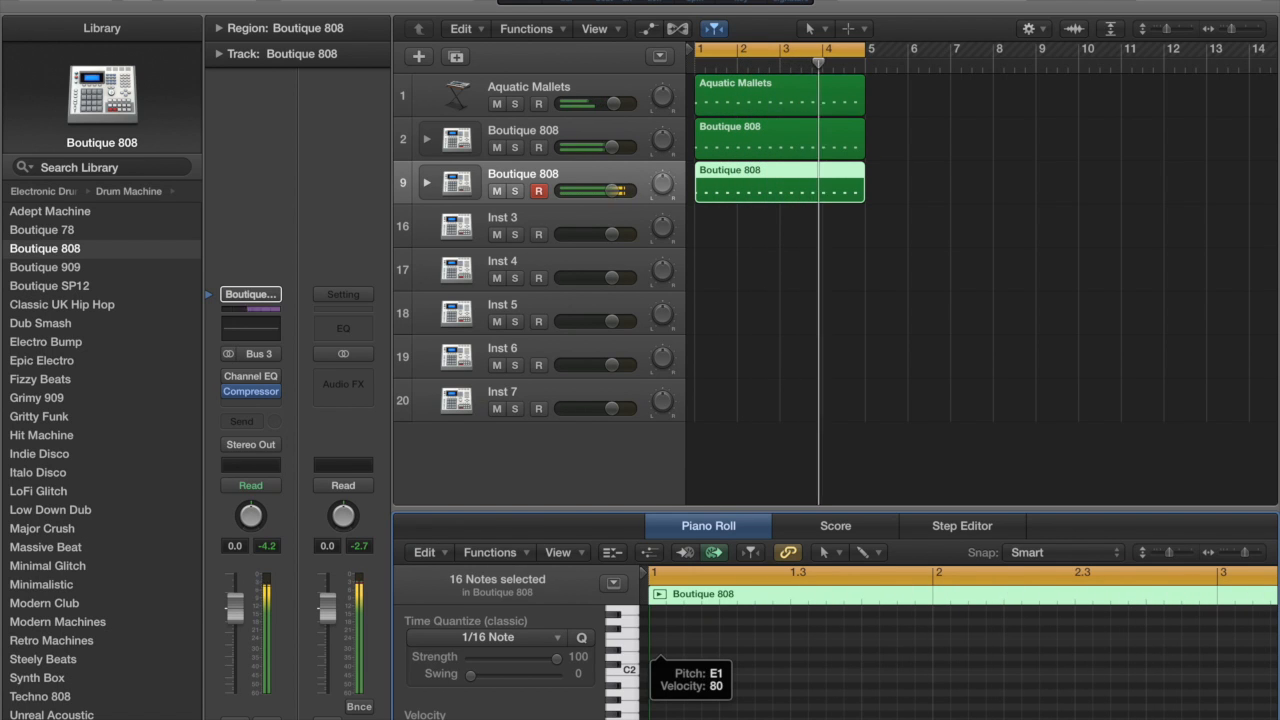
Try shifting the E1 notes in the duplicate track's region to different beats, and remove them all
key(super+a)
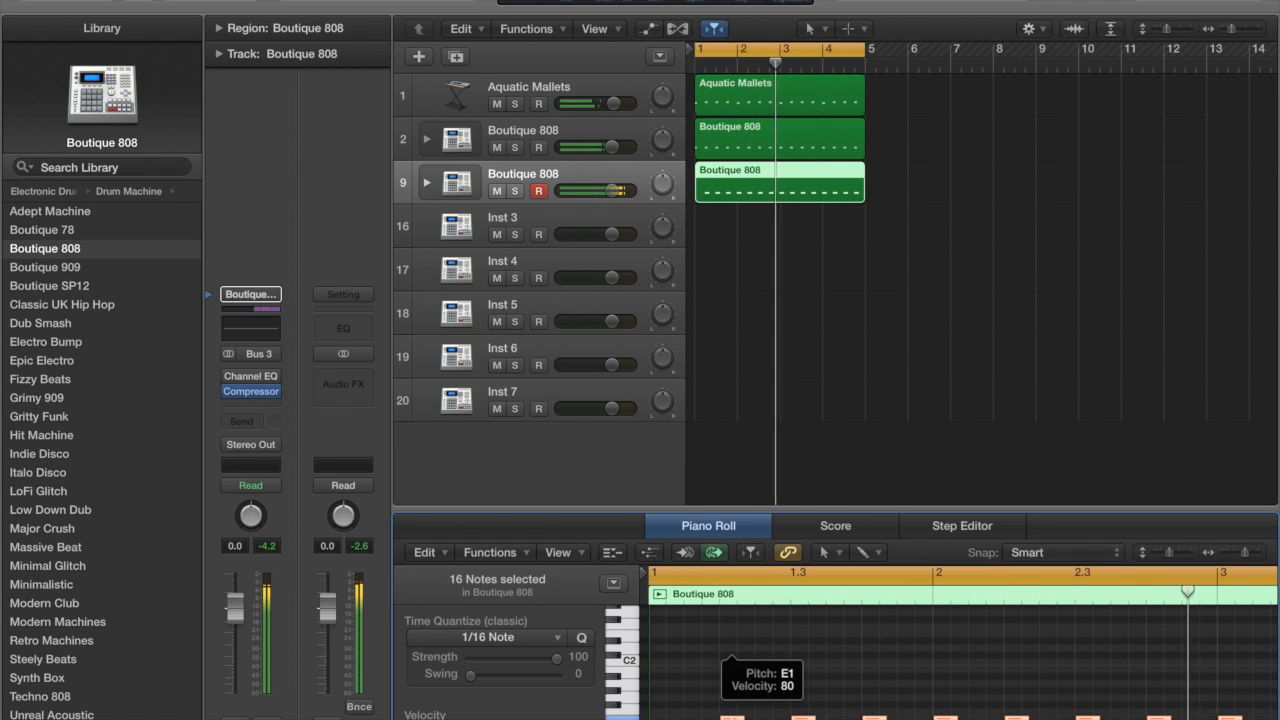
key(space)
key(space)
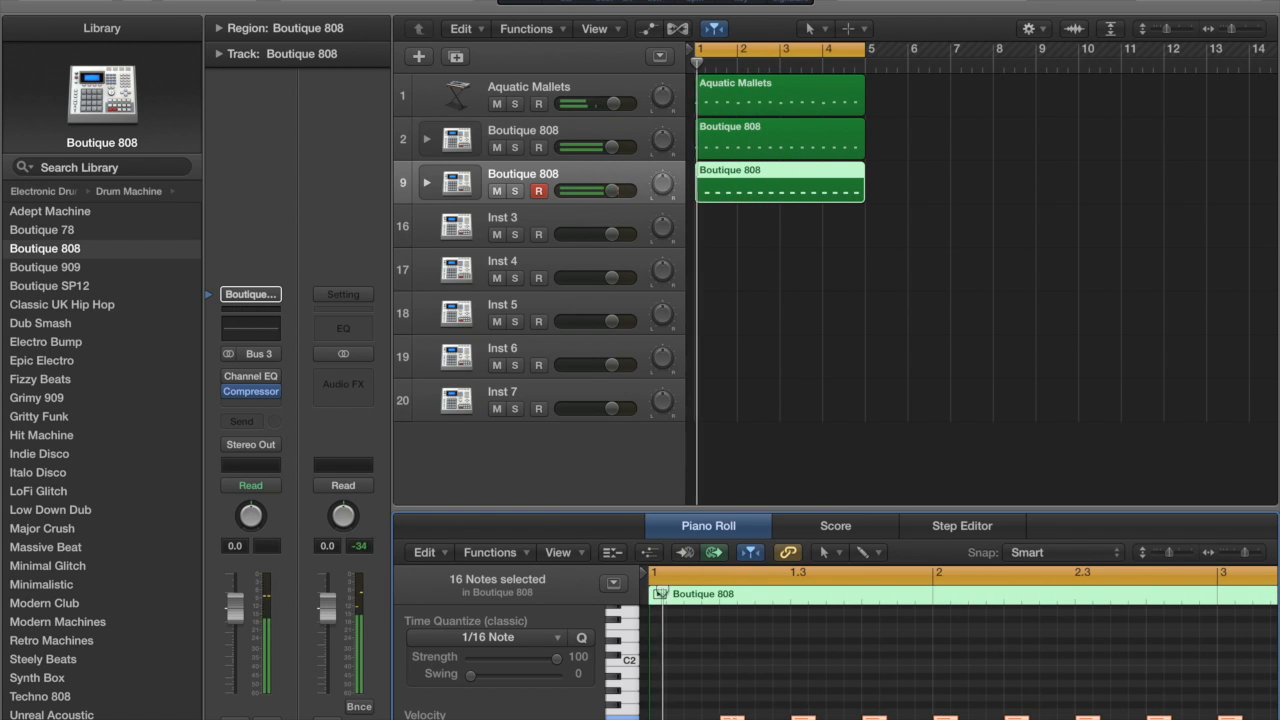
drag(732, 716, 808, 716)
click(806, 716)
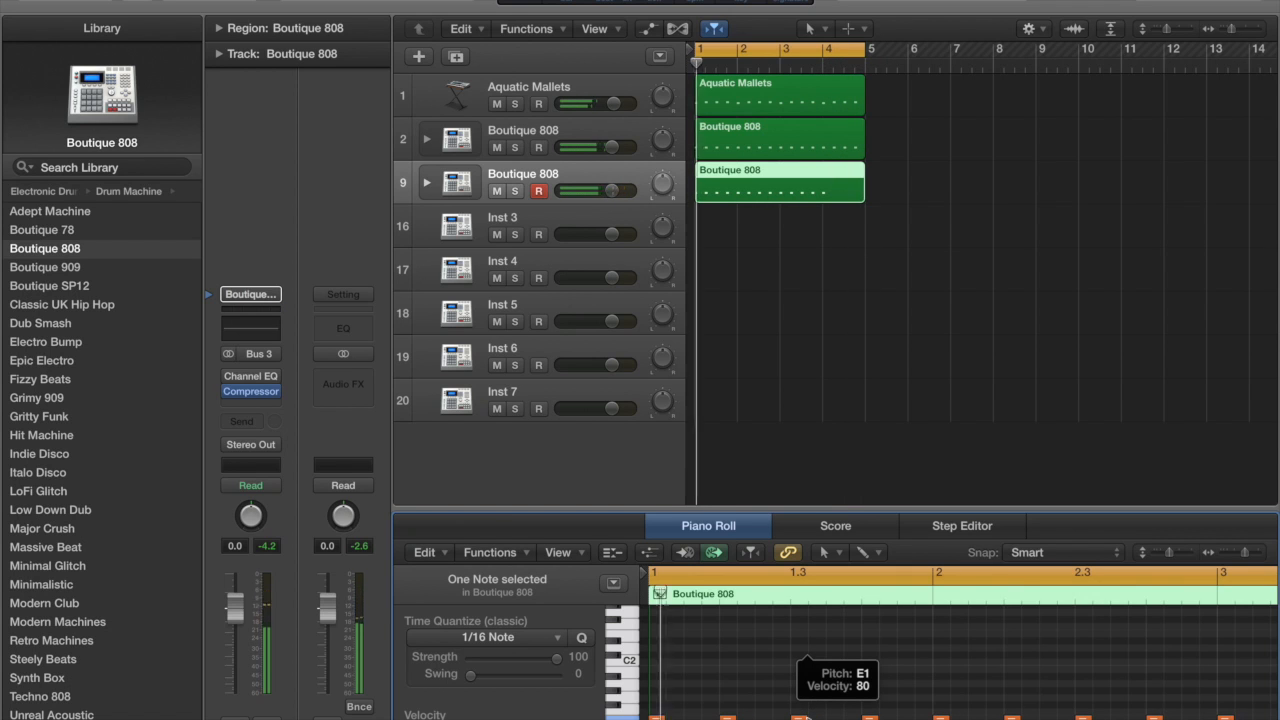
key(shift+e)
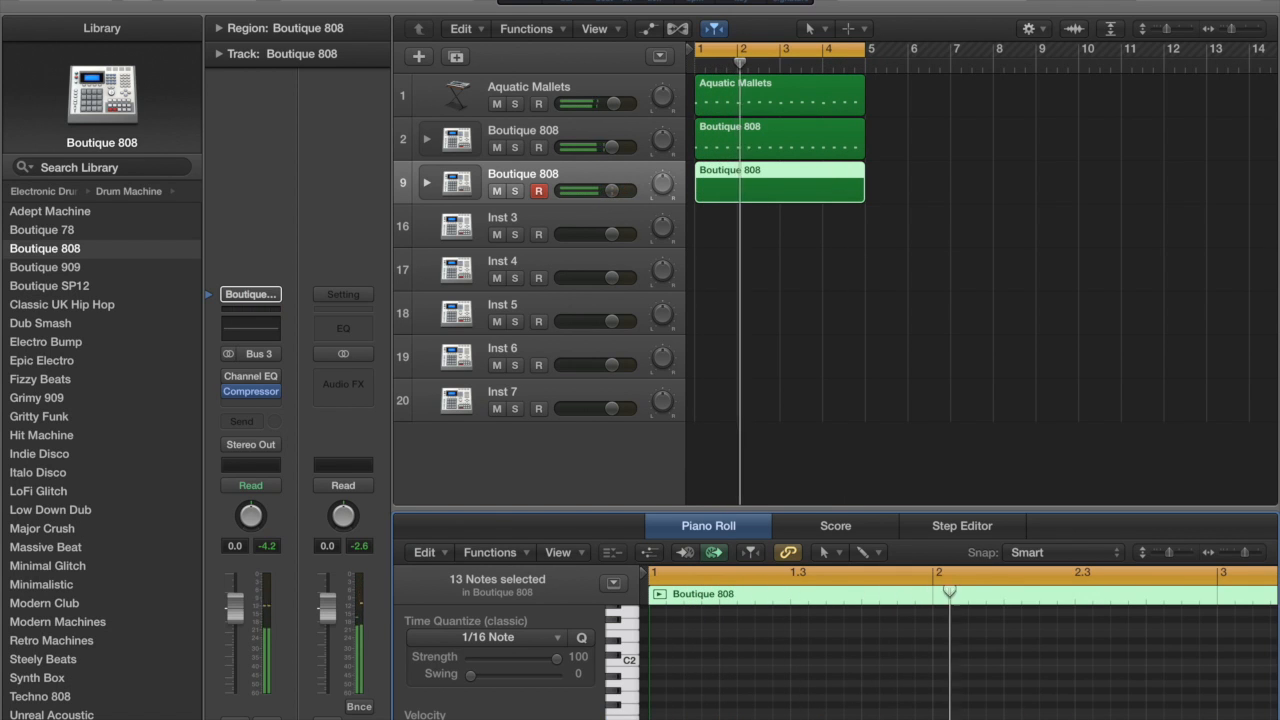
key(shift+super+a)
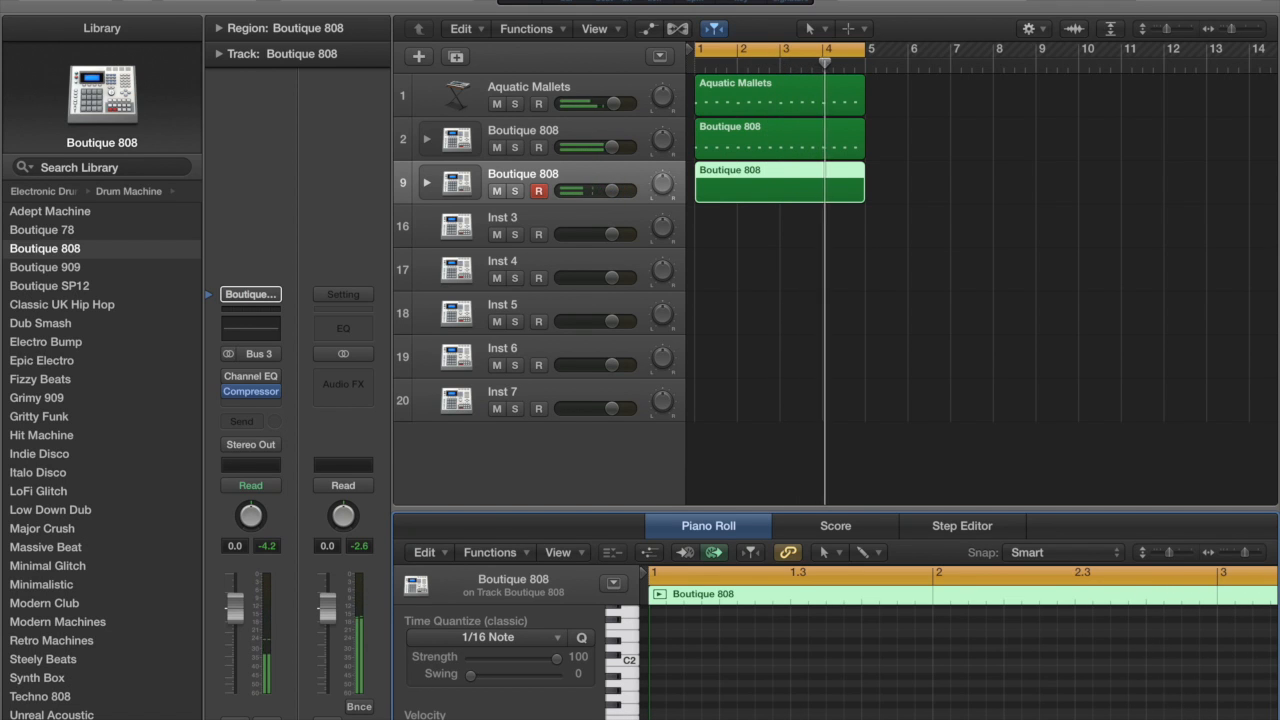
Enter a D#1 hit on beat 3 of bar 1, repeat it in each following bar, and trim the region to four bars
click(796, 717)
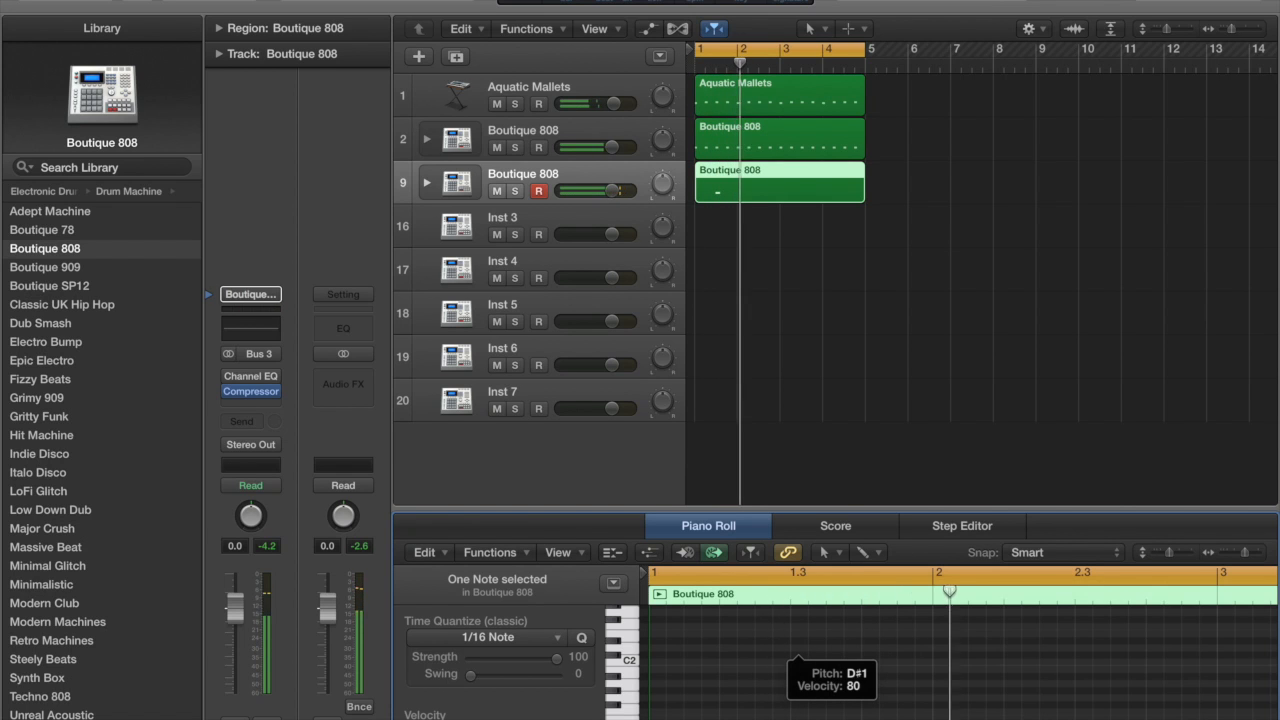
drag(797, 712, 612, 680)
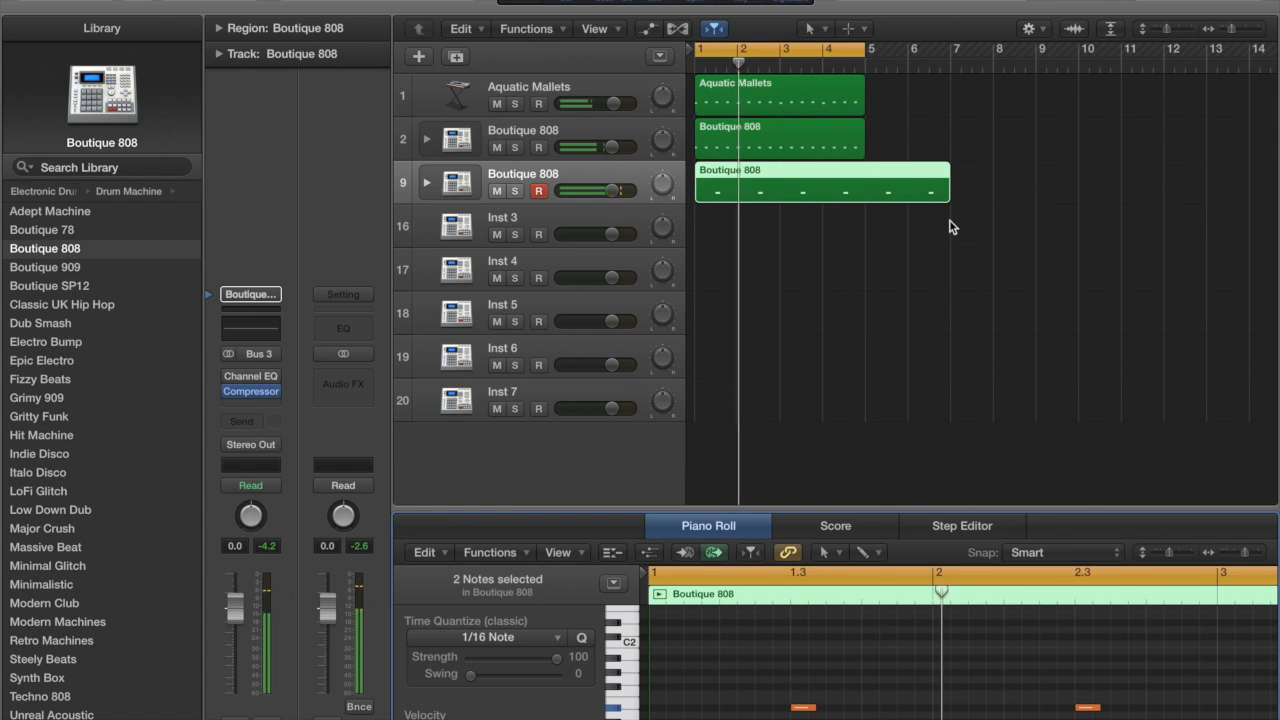
drag(948, 191, 857, 191)
drag(855, 196, 856, 195)
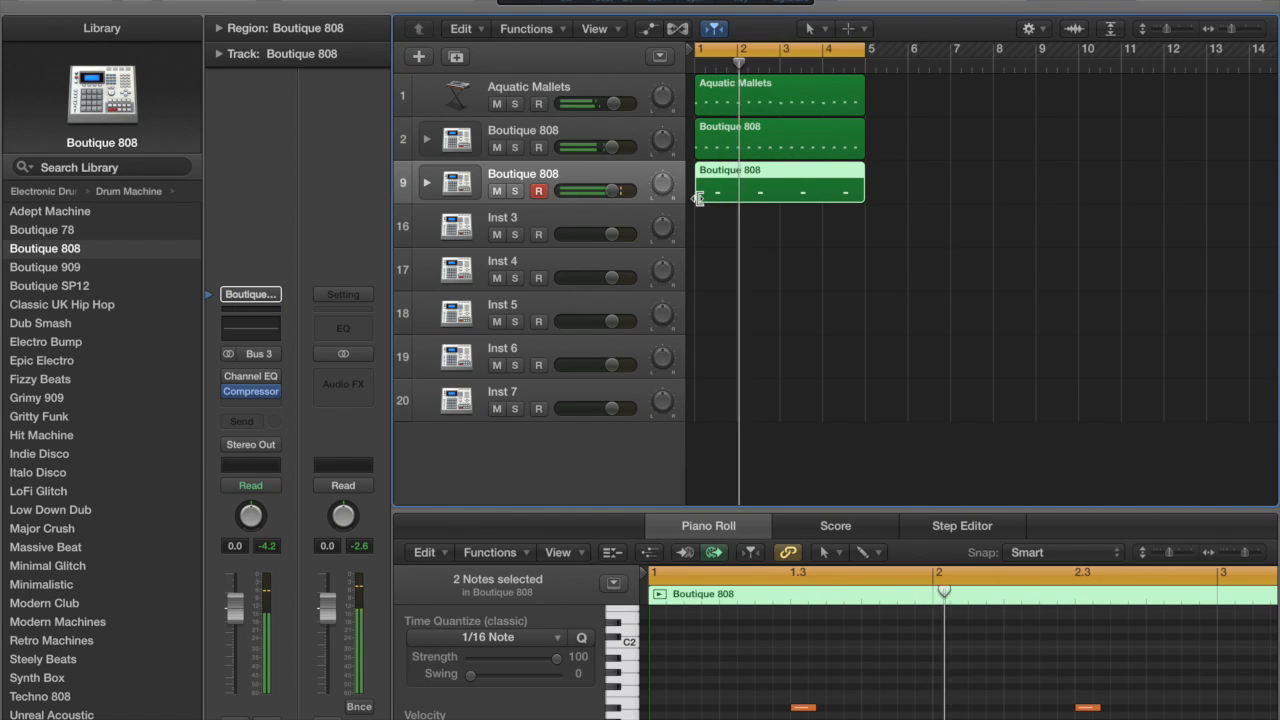
key(XF86AudioRaiseVolume)
key(XF86AudioRaiseVolume)
key(XF86AudioRaiseVolume)
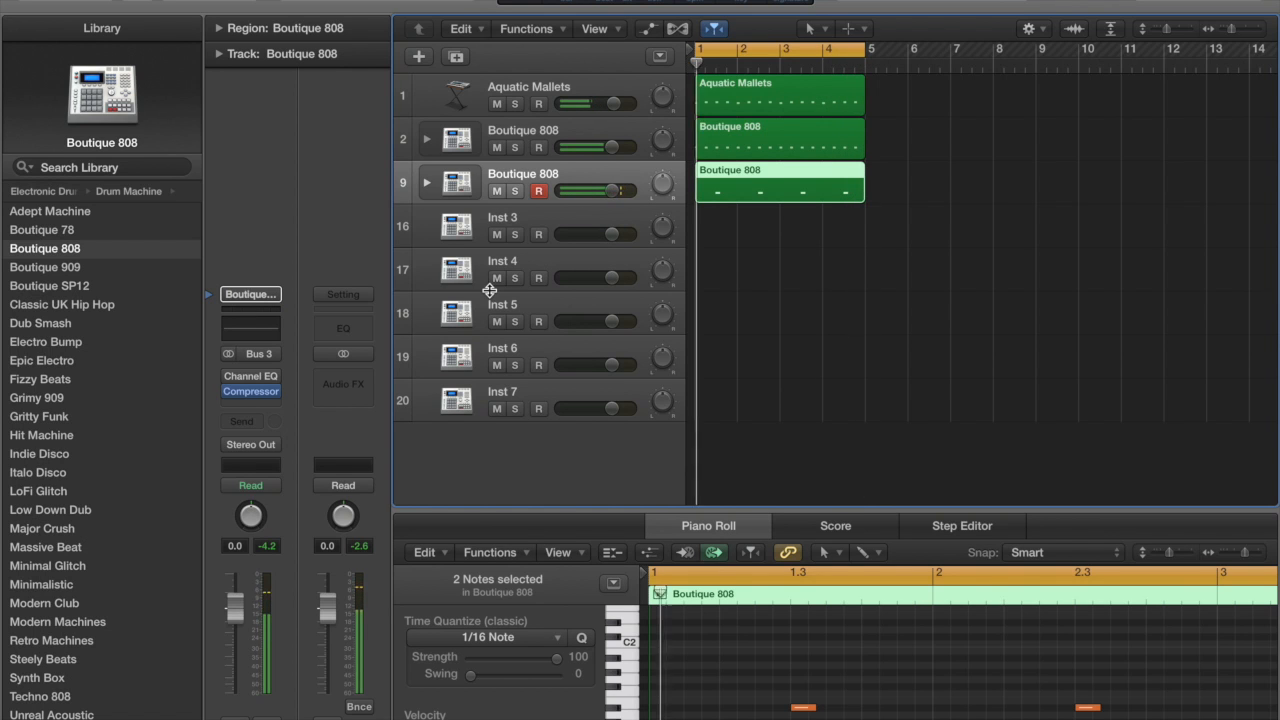
Create three audio tracks on Input 1 and turn on input monitoring for all three
click(413, 57)
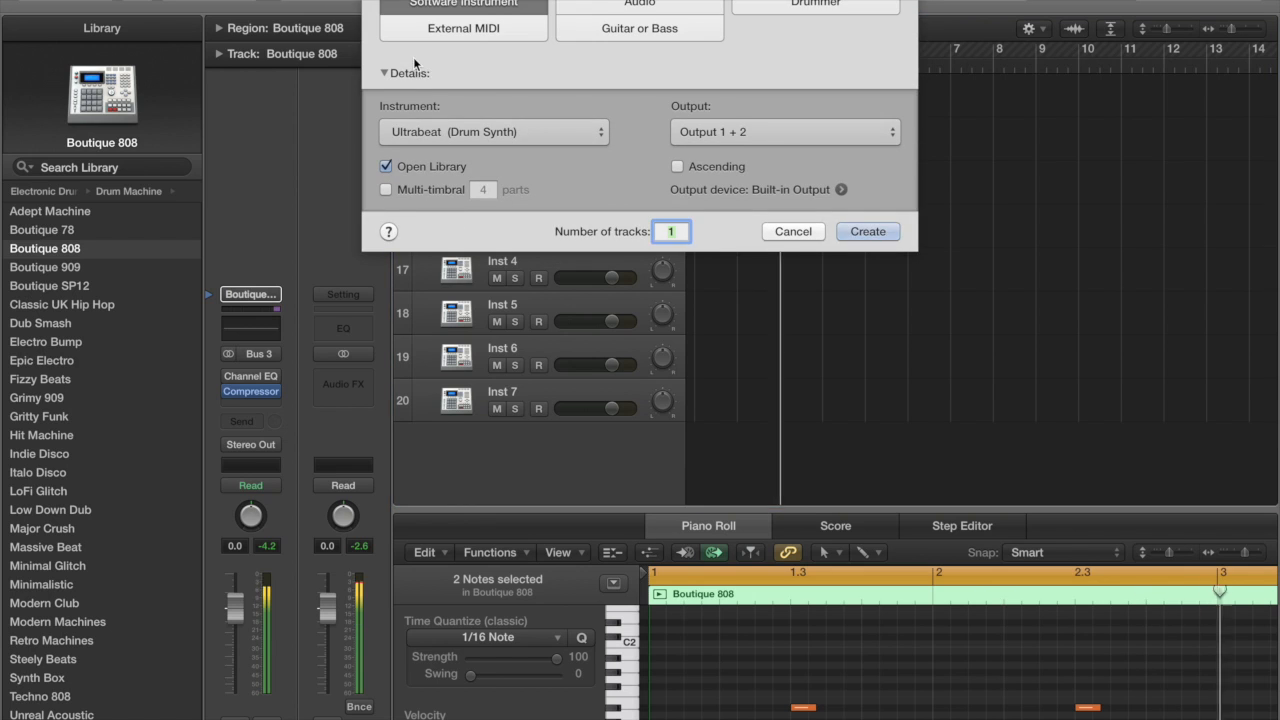
click(657, 3)
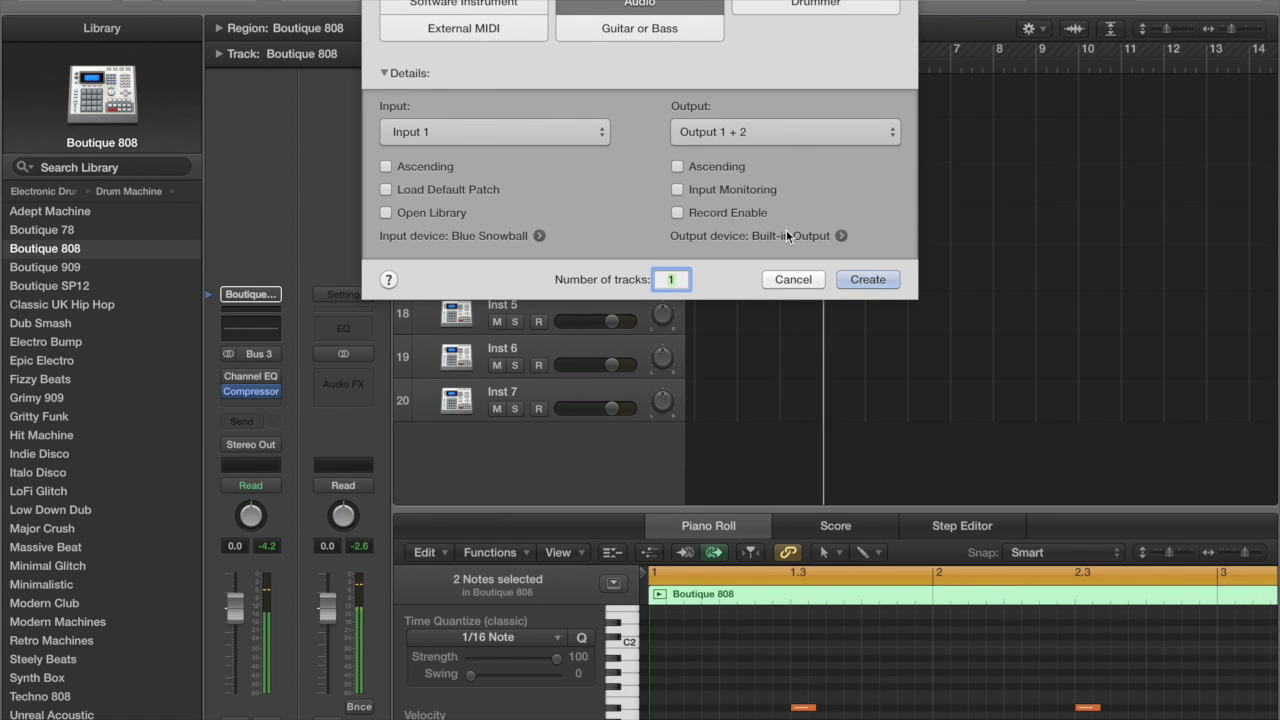
text(3)
key(Return)
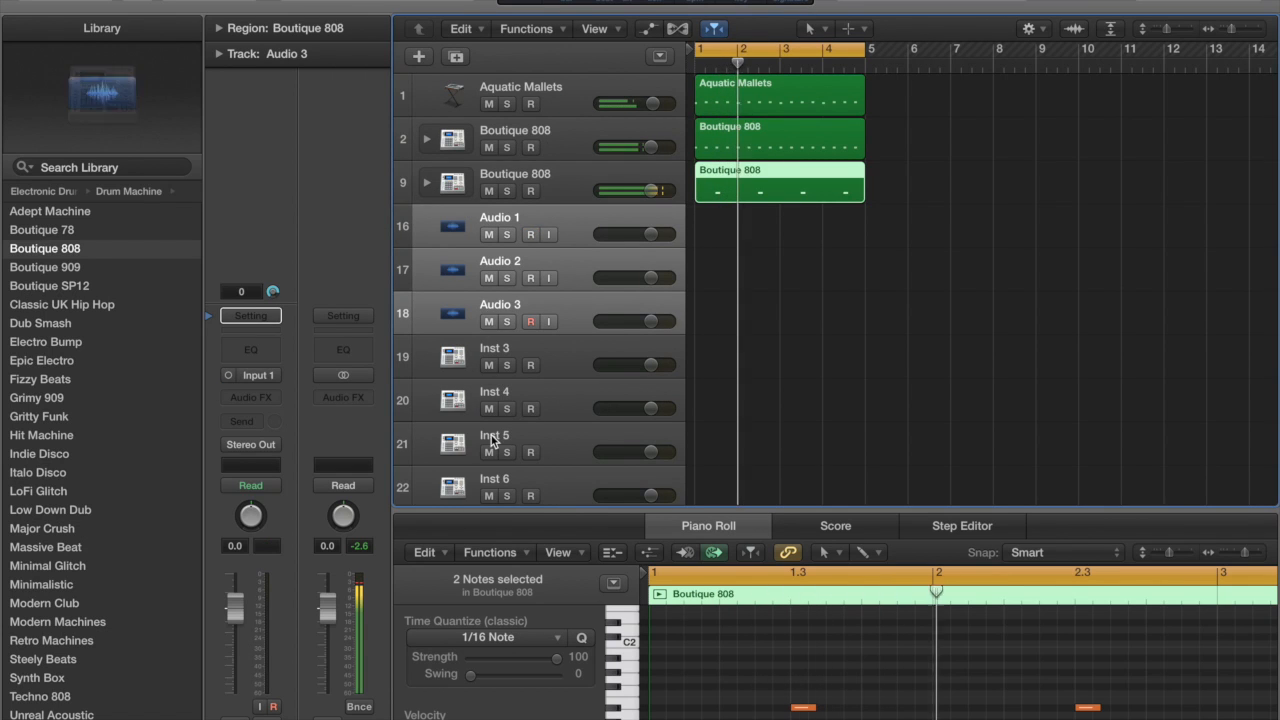
click(549, 236)
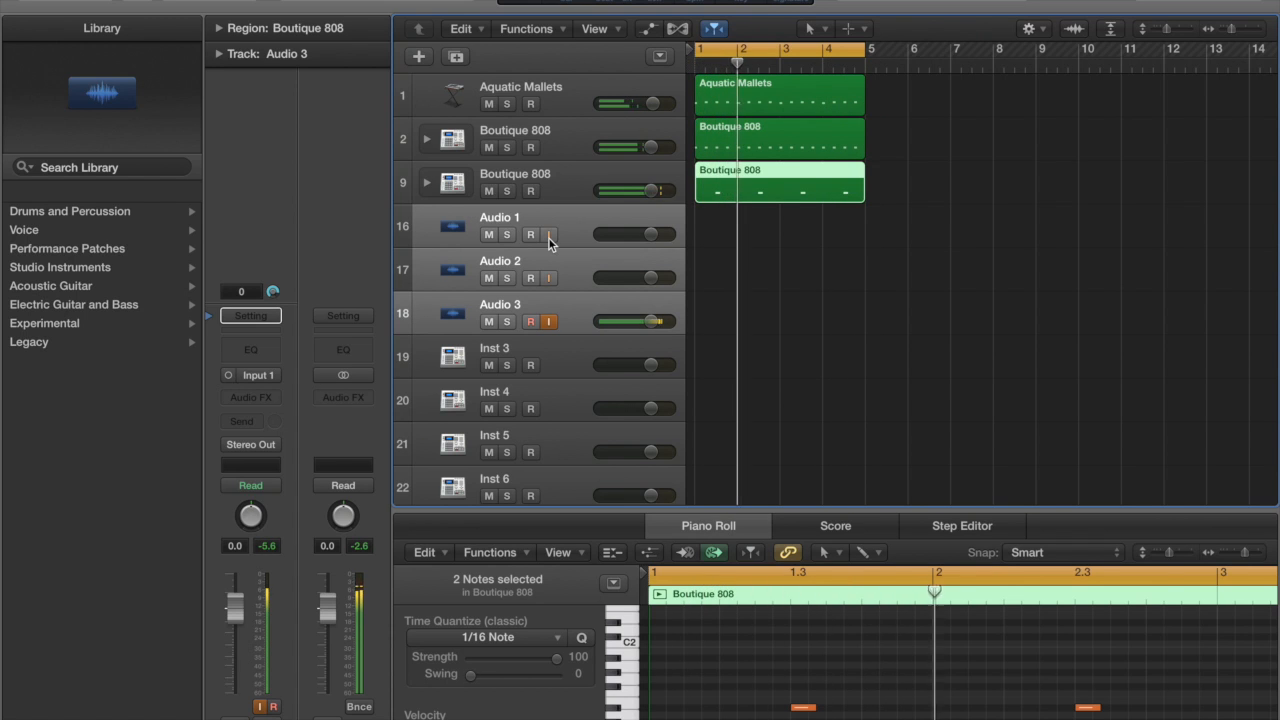
click(532, 215)
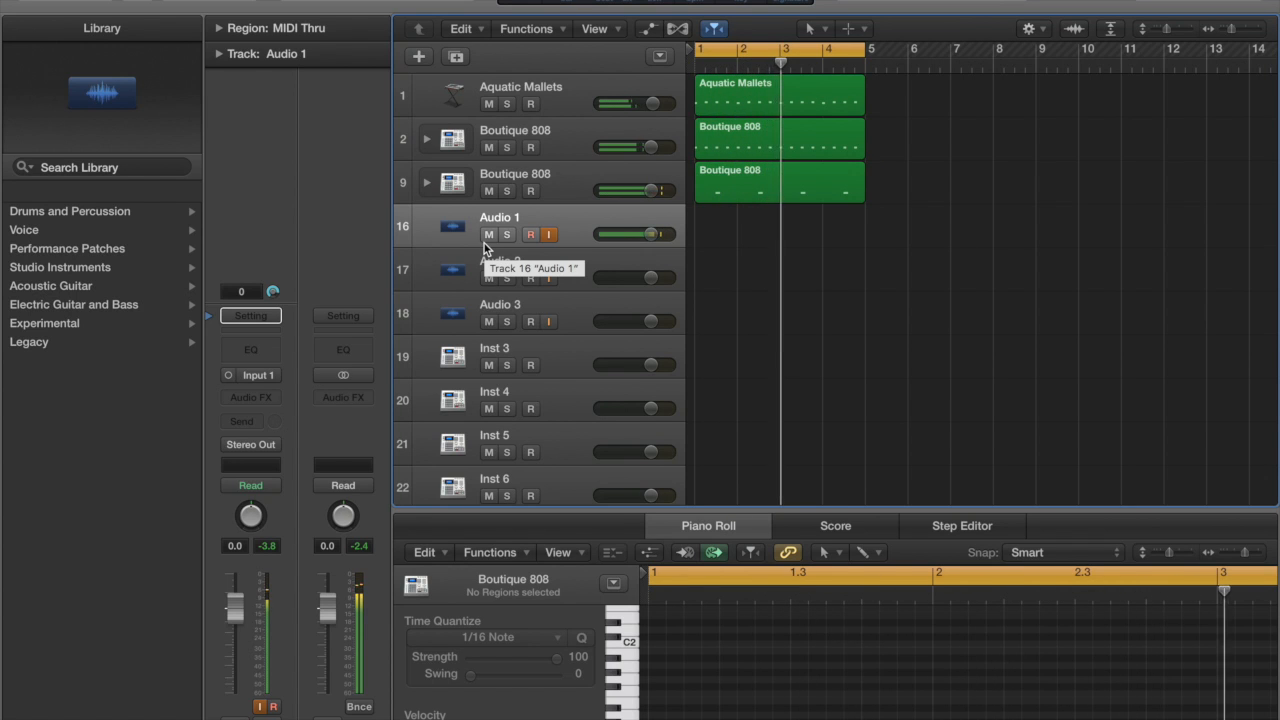
Repeat the four-bar Aquatic Mallets and both Boutique 808 regions back to back past bar 13
click(815, 243)
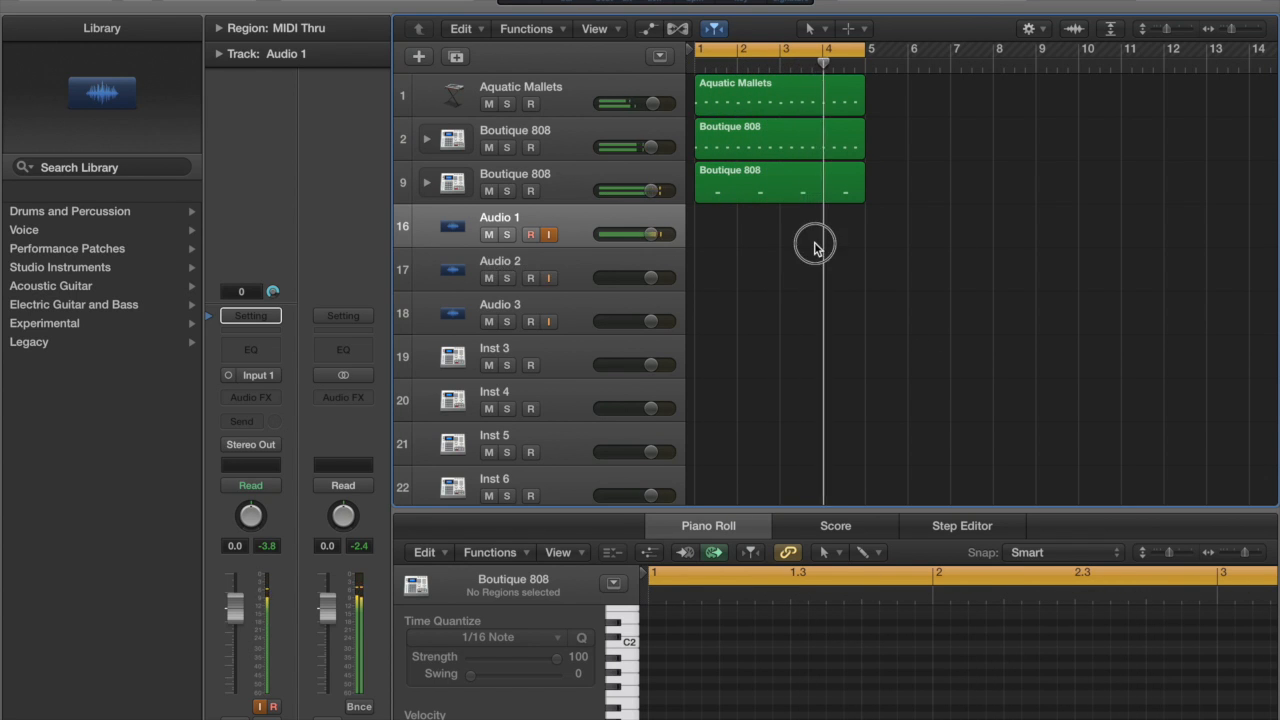
drag(815, 247, 915, 72)
drag(739, 91, 907, 110)
drag(1056, 268, 659, 68)
key(super+r)
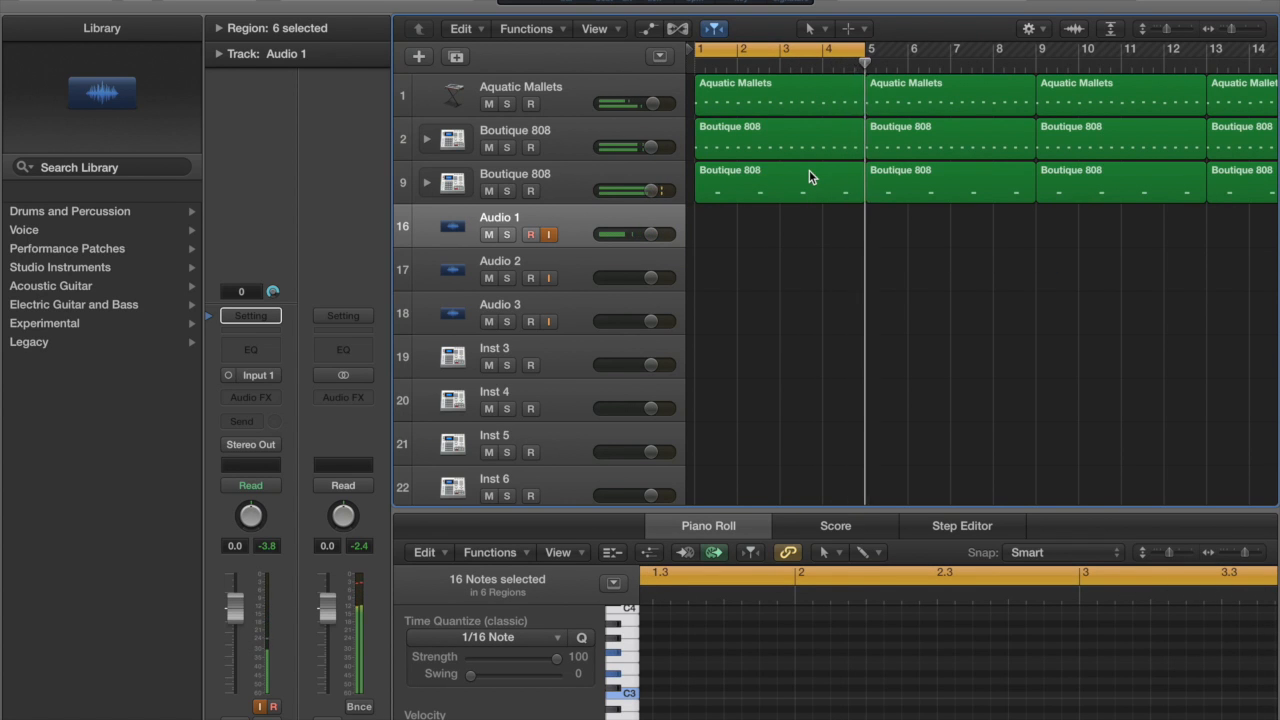
Turn off cycle mode and record a take of about eight bars on Audio 1 from bar 1
key(c)
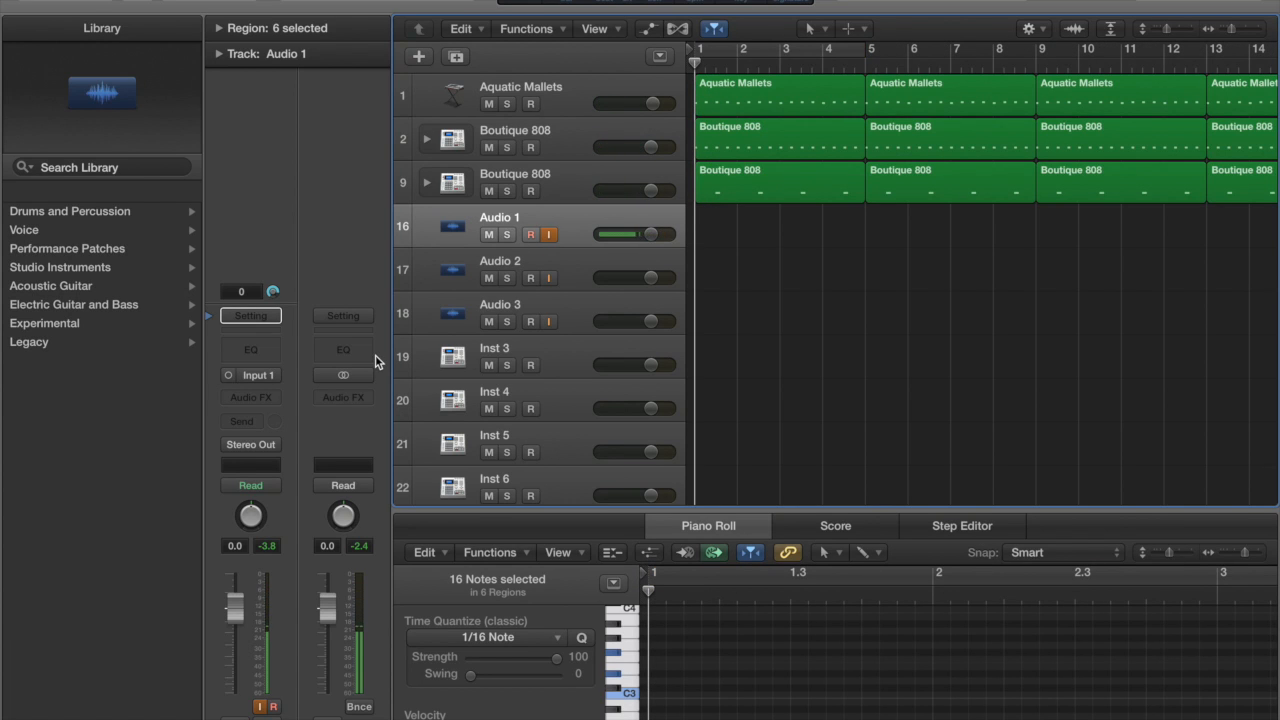
key(r)
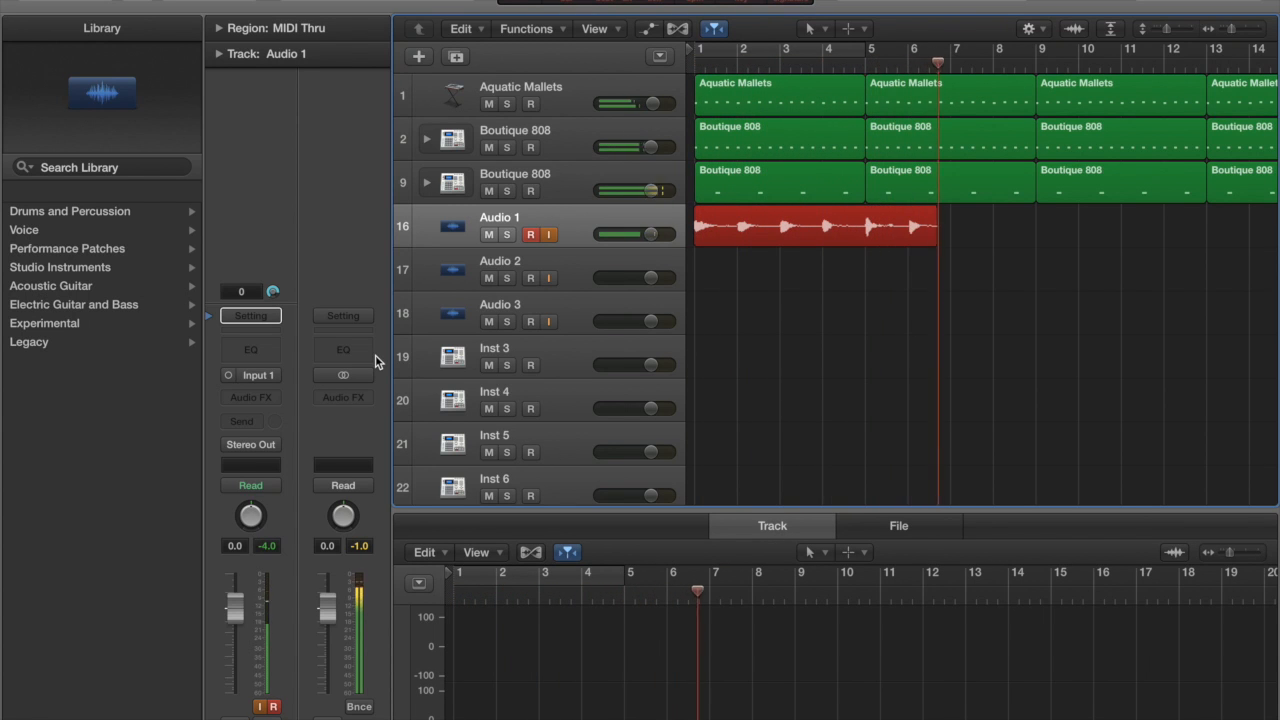
key(space)
Record a second take of about eight bars on Audio 2, starting at bar 1
click(603, 268)
key(Return)
key(r)
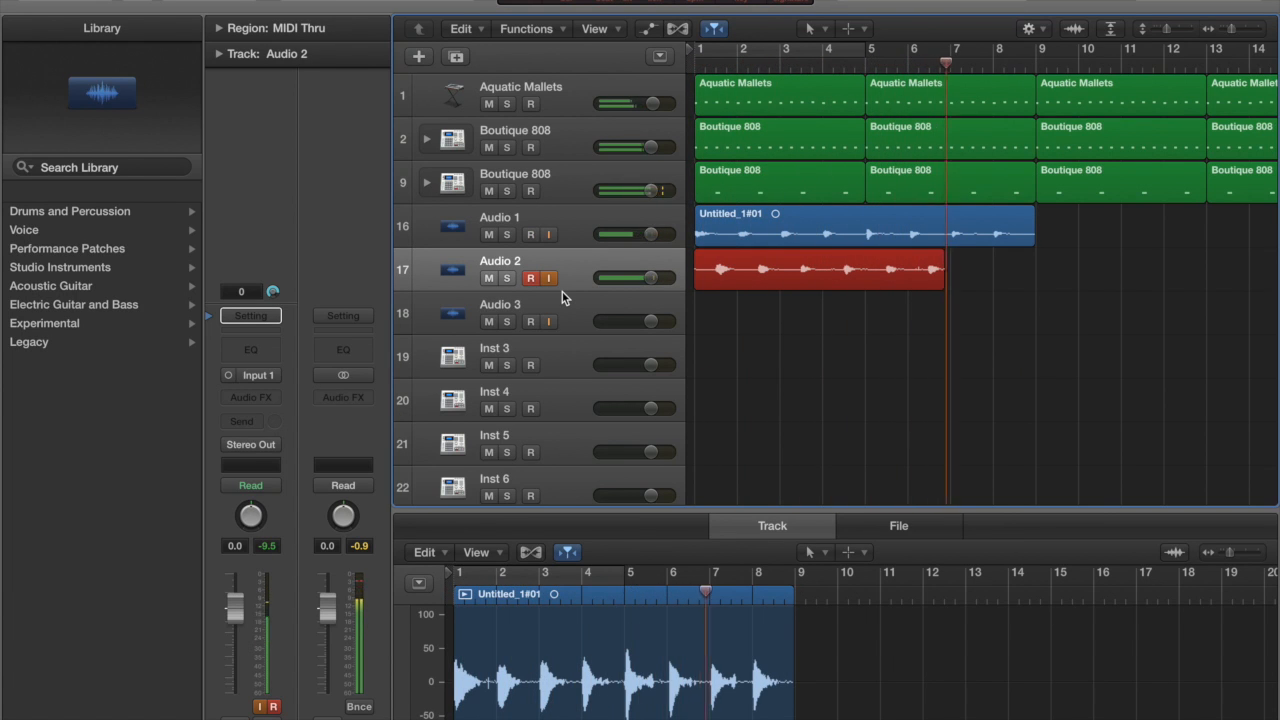
key(space)
Record a third take of about eight and a half bars on Audio 3, starting at bar 1
click(543, 302)
key(Return)
key(r)
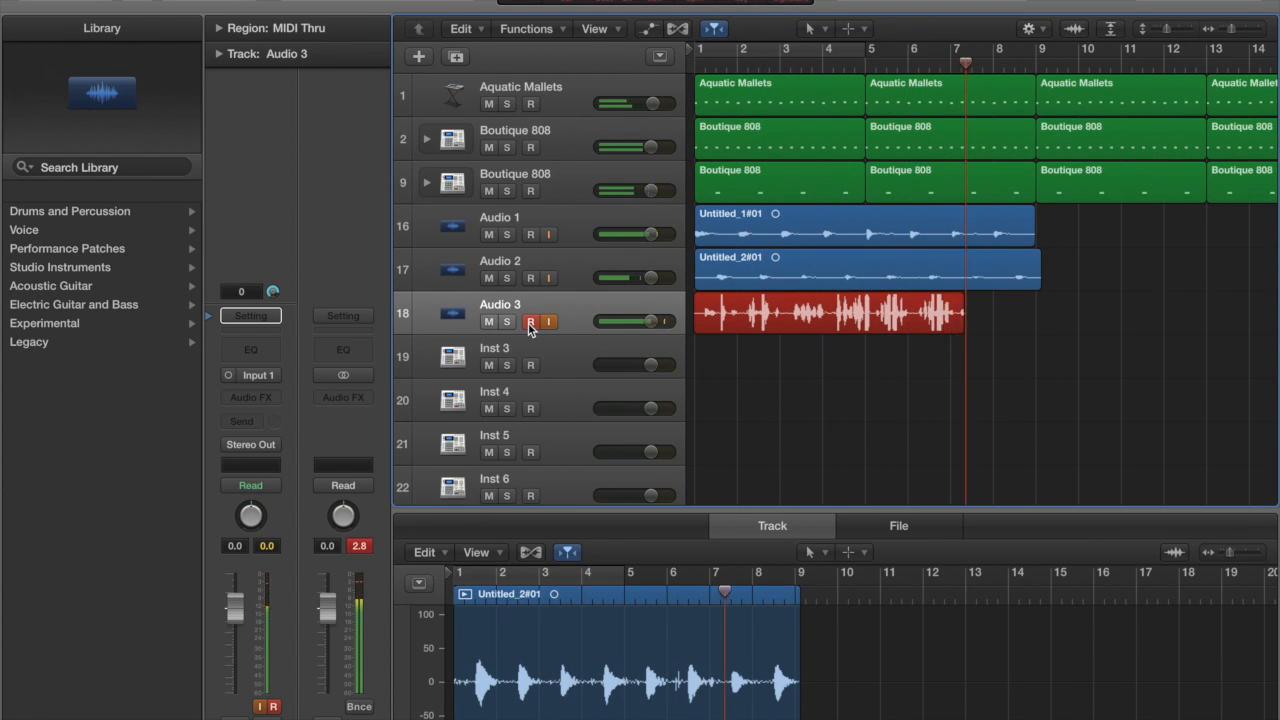
key(space)
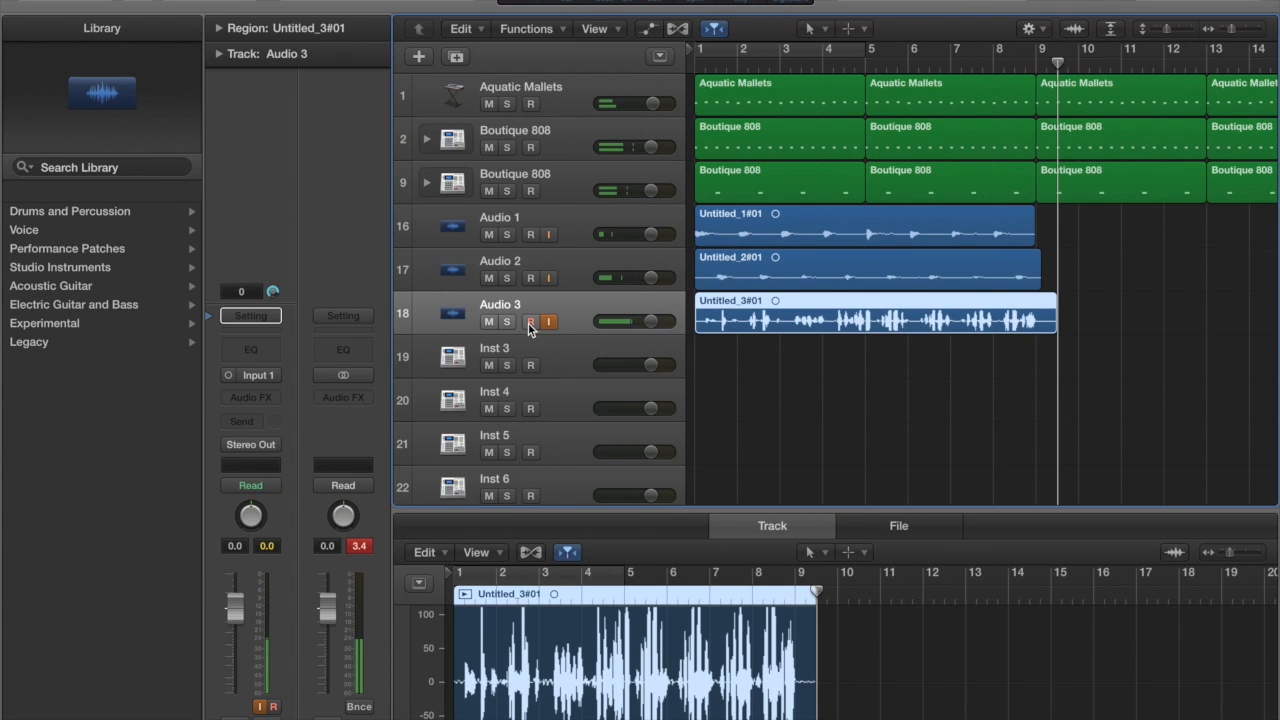